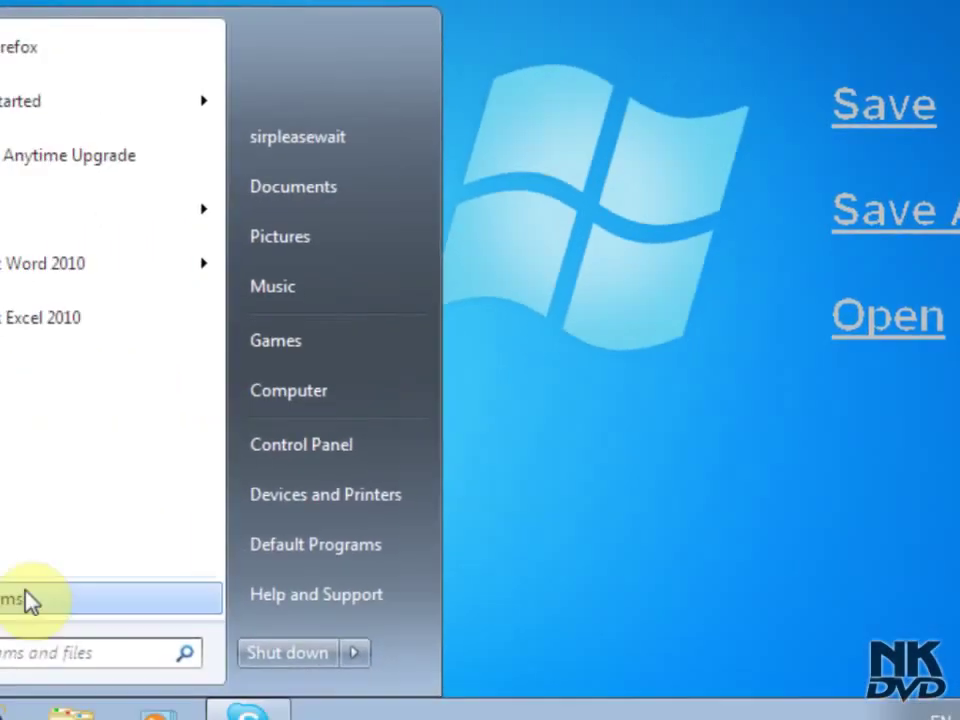
Step: Launch Microsoft Word 2010 from All Programs > Microsoft Office to get a blank Document1
{"action": "left_click", "coordinate": [124, 571]}
{"action": "left_click", "coordinate": [167, 343]}
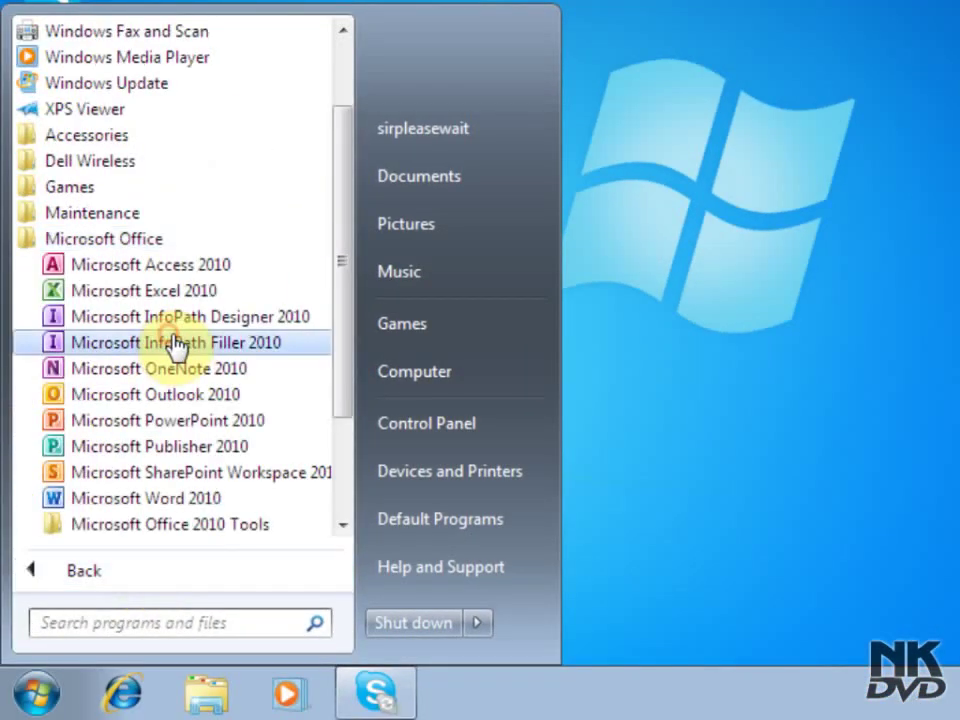
{"action": "left_click", "coordinate": [213, 500]}
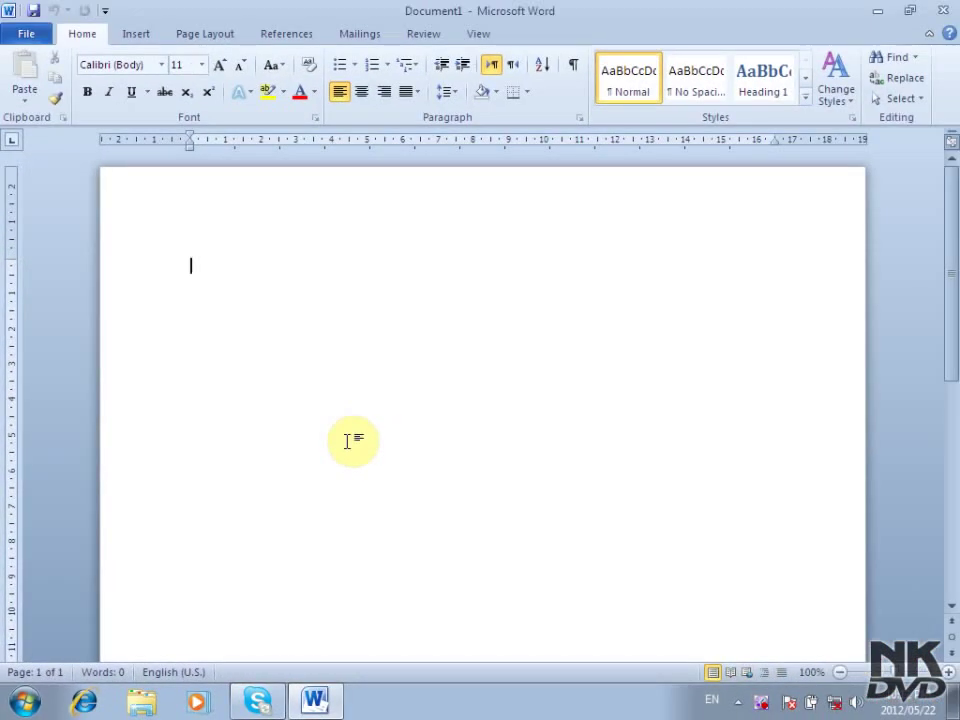
{"action": "left_click", "coordinate": [36, 37]}
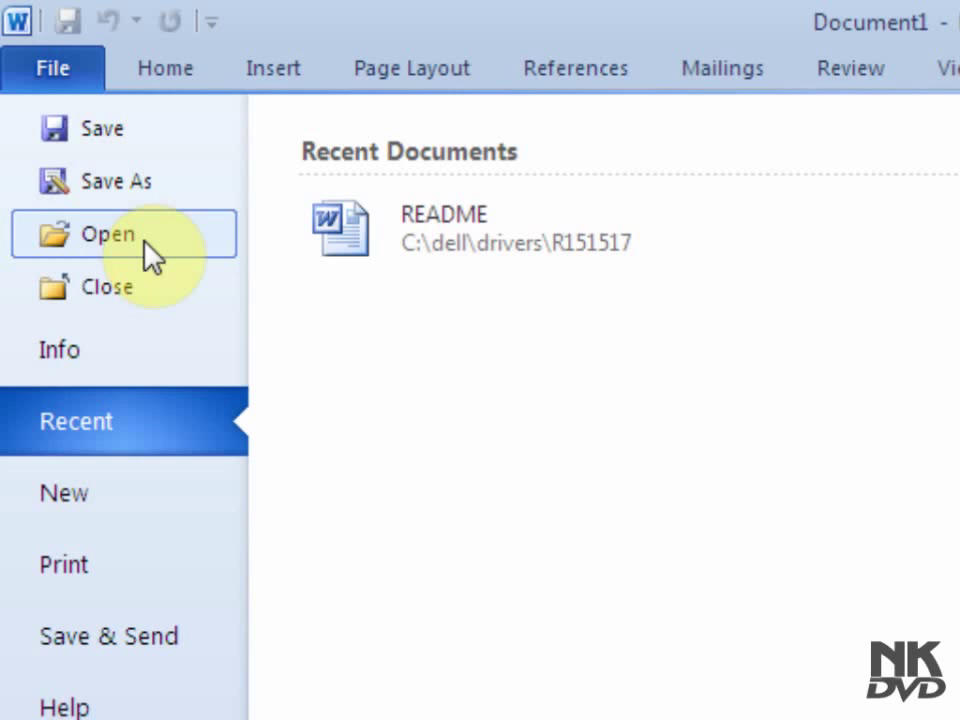
{"action": "left_click", "coordinate": [162, 72]}
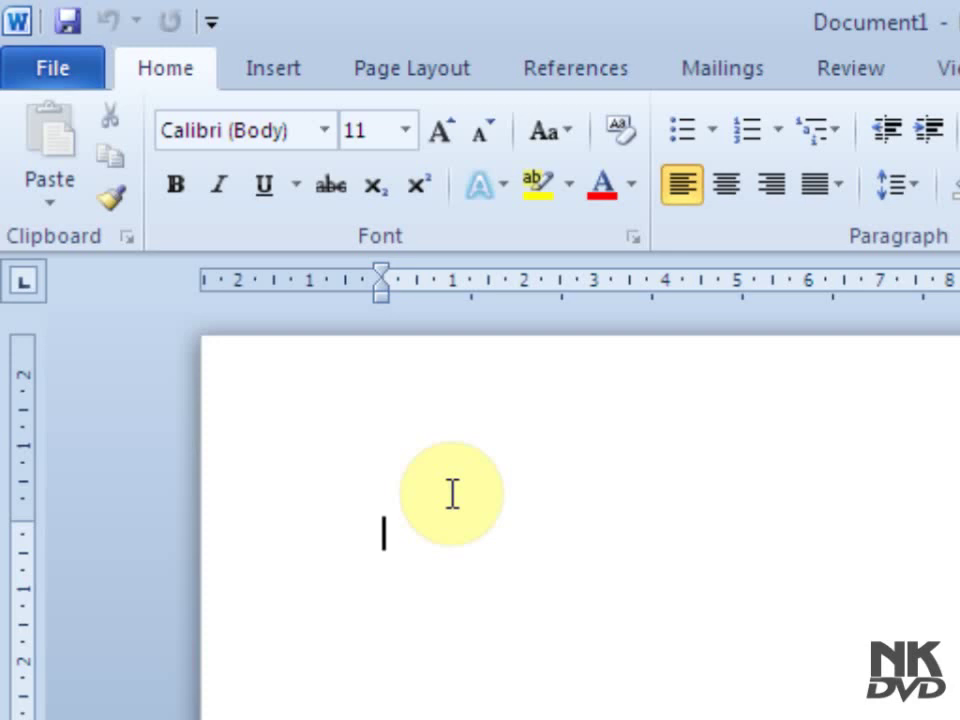
Step: Type 'This is Microsoft Word', then on a new line 'I am' followed by the author's name
{"action": "type", "text": "This is"}
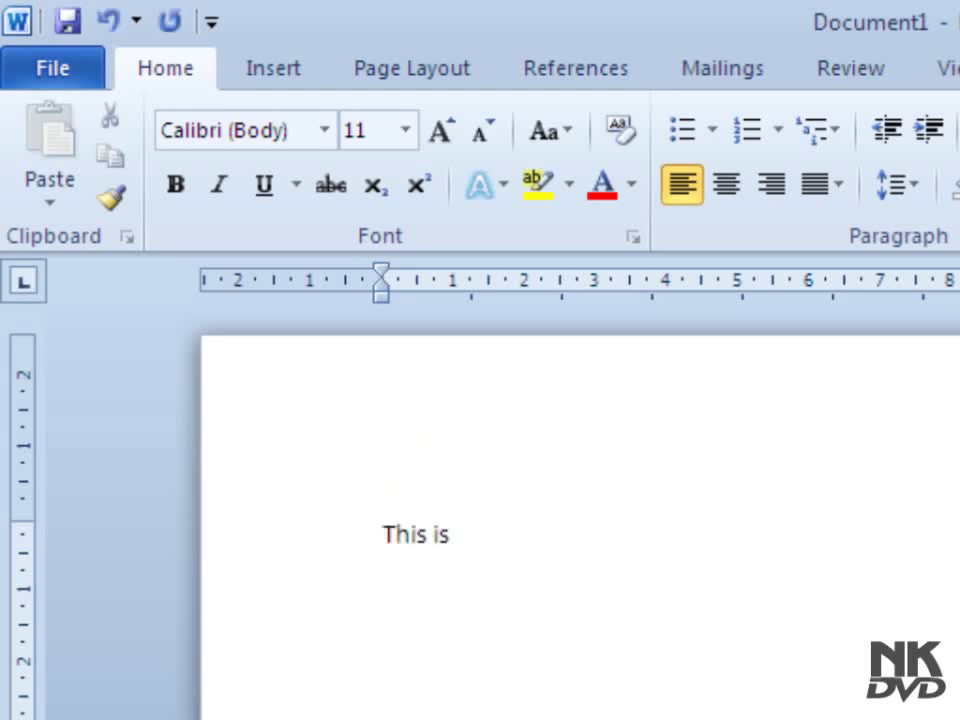
{"action": "type", "text": " Micro"}
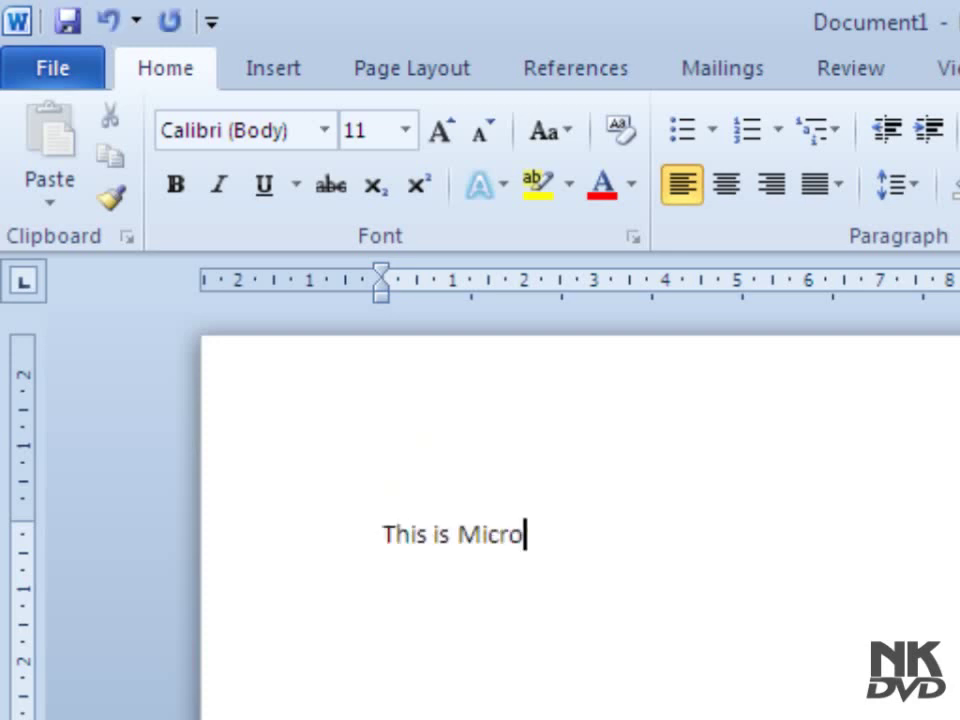
{"action": "type", "text": "soft Wo"}
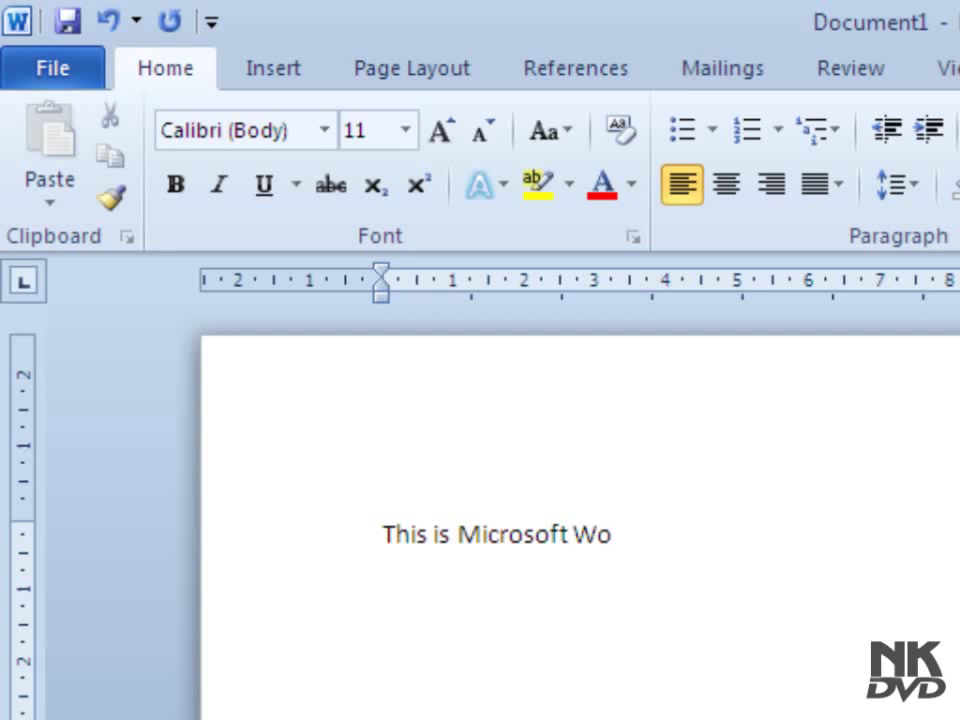
{"action": "type", "text": "rd"}
{"action": "key", "text": "Return"}
{"action": "type", "text": "I am"}
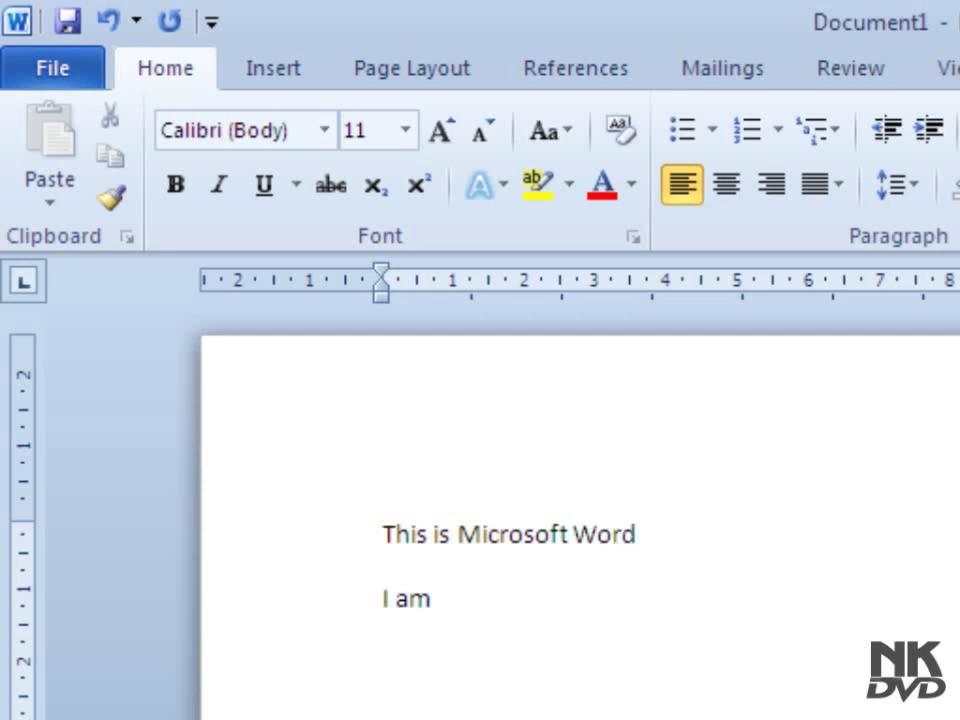
{"action": "type", "text": " Muhammad Na"}
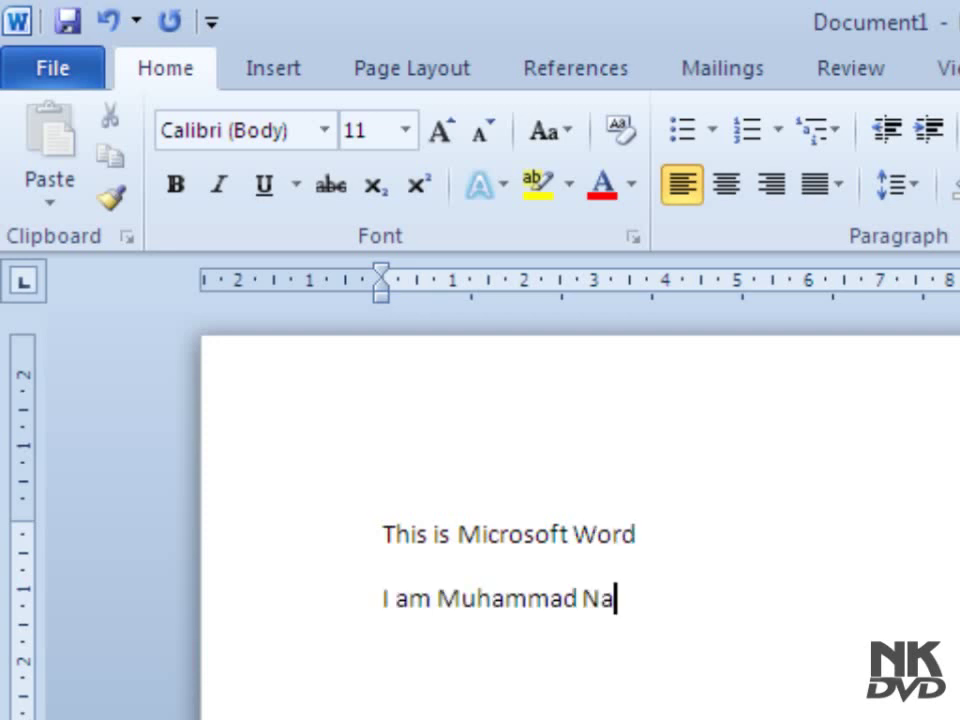
{"action": "type", "text": "deem"}
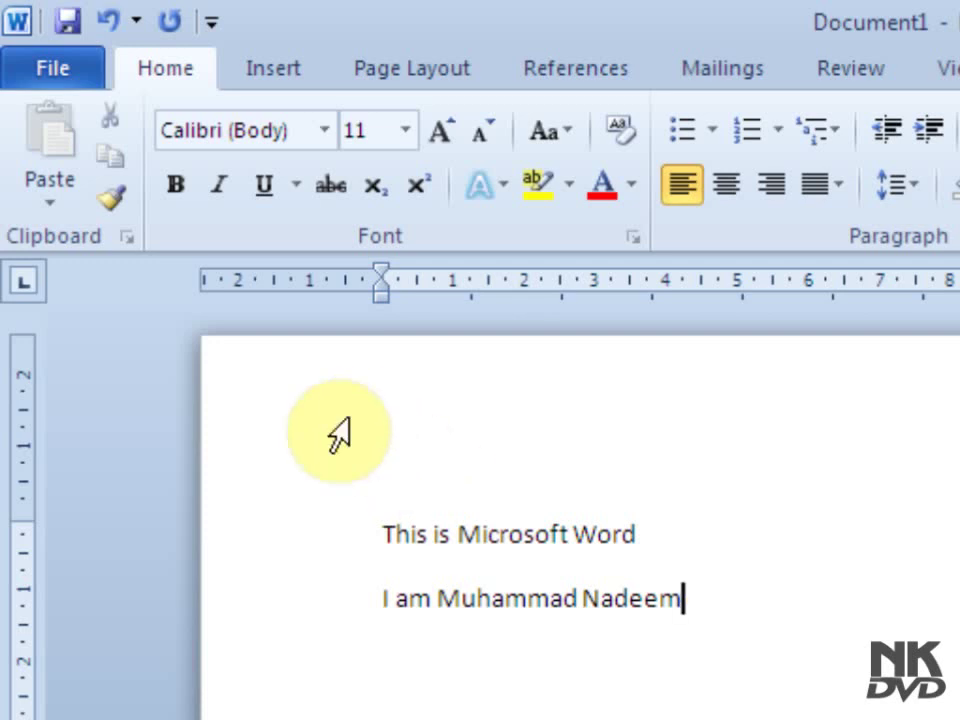
Step: Bring up Save As in Documents, proposing the name 'This is Microsoft Word'
{"action": "left_click", "coordinate": [64, 80]}
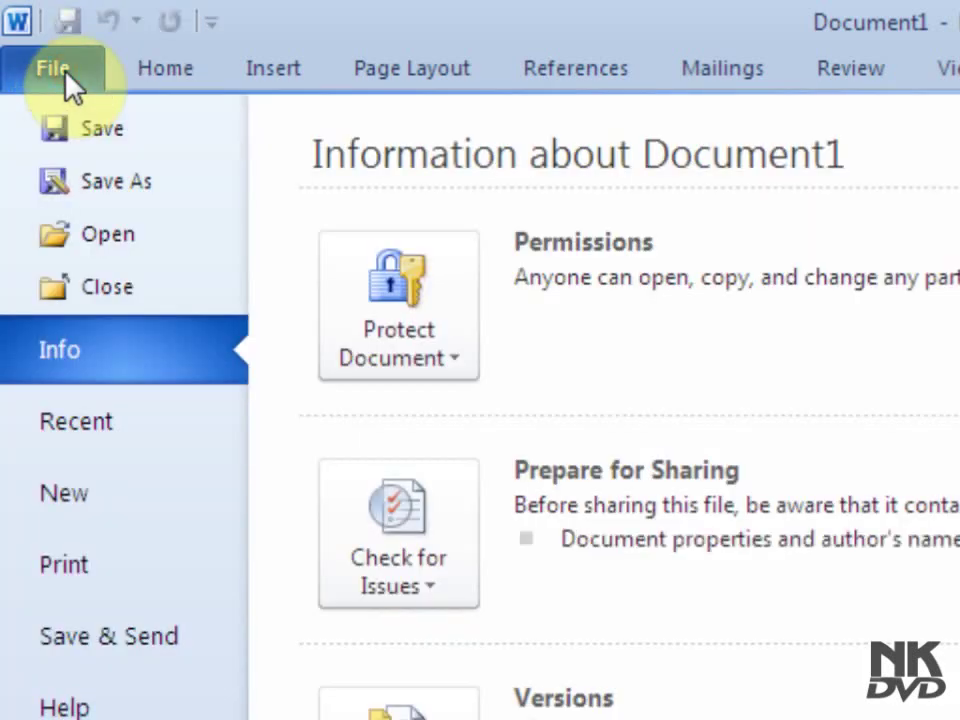
{"action": "left_click", "coordinate": [133, 130]}
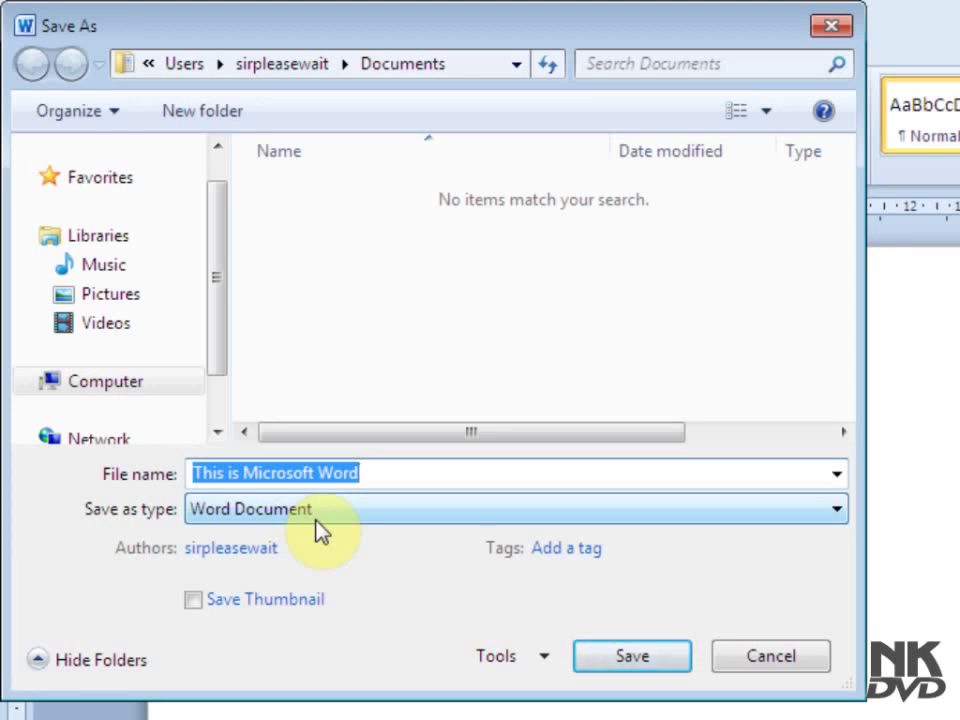
{"action": "left_click", "coordinate": [832, 516]}
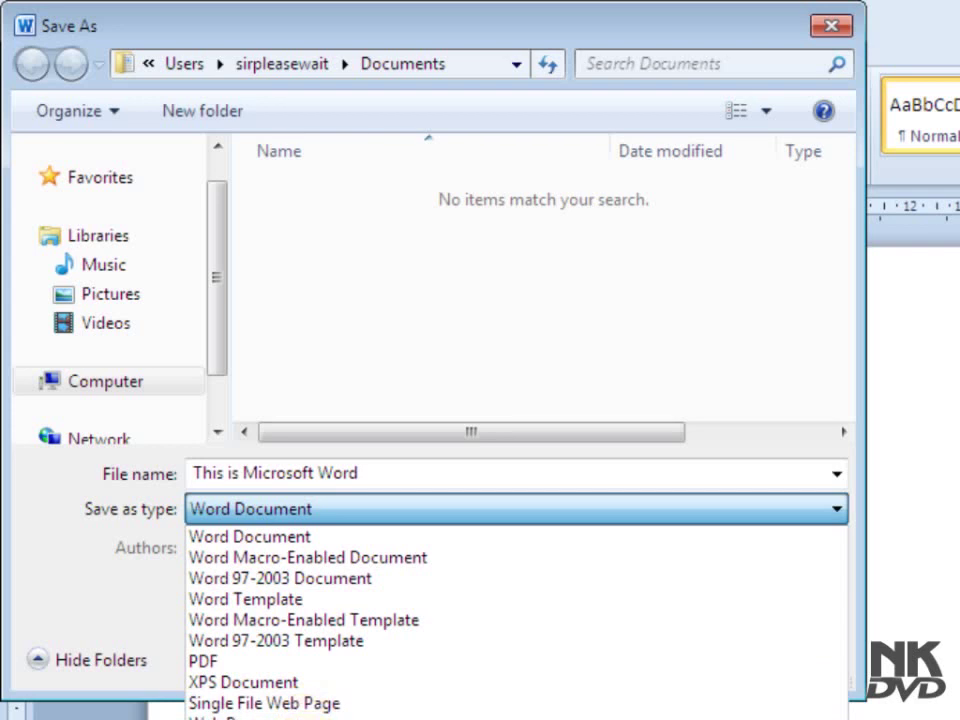
{"action": "left_click", "coordinate": [308, 510]}
{"action": "left_click", "coordinate": [230, 475]}
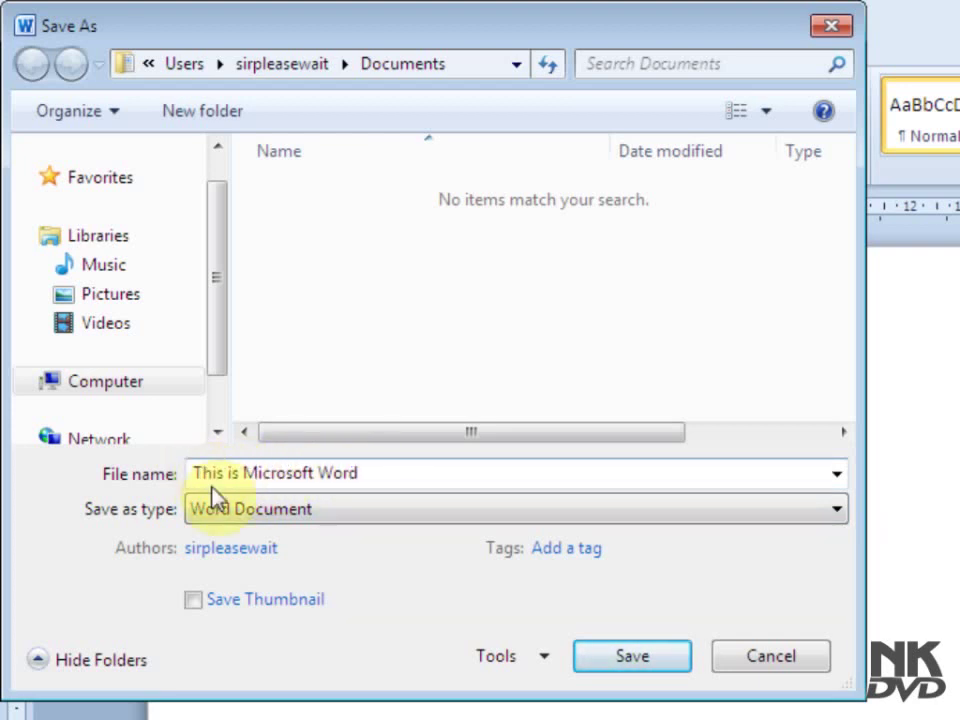
Step: Append 'file' to the suggested name and save as 'This is Microsoft Word file'
{"action": "triple_click", "coordinate": [362, 472]}
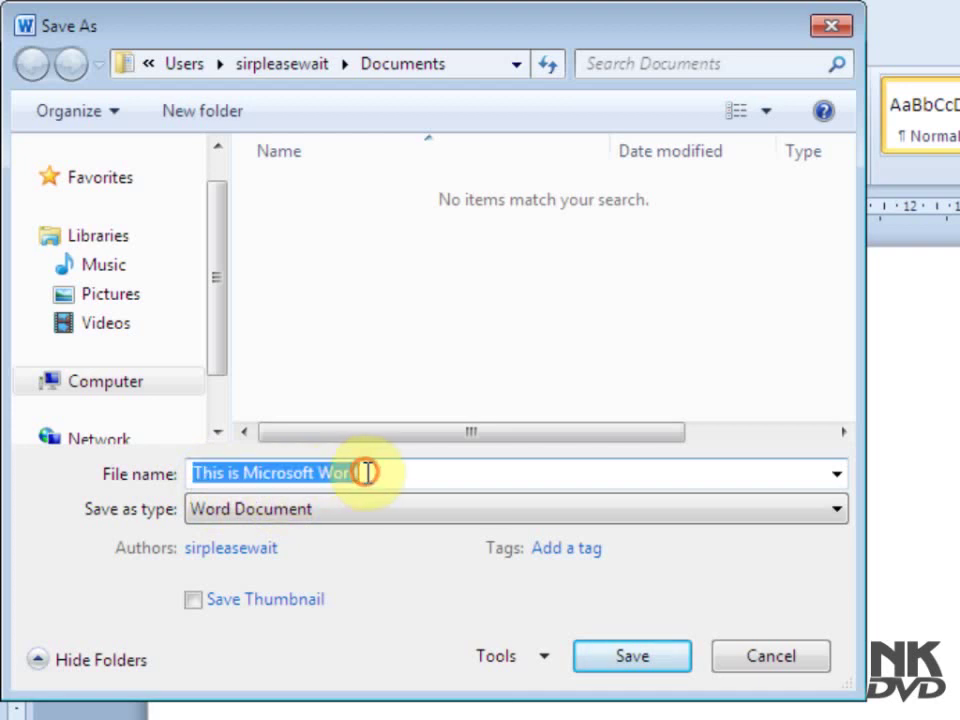
{"action": "left_click", "coordinate": [448, 476]}
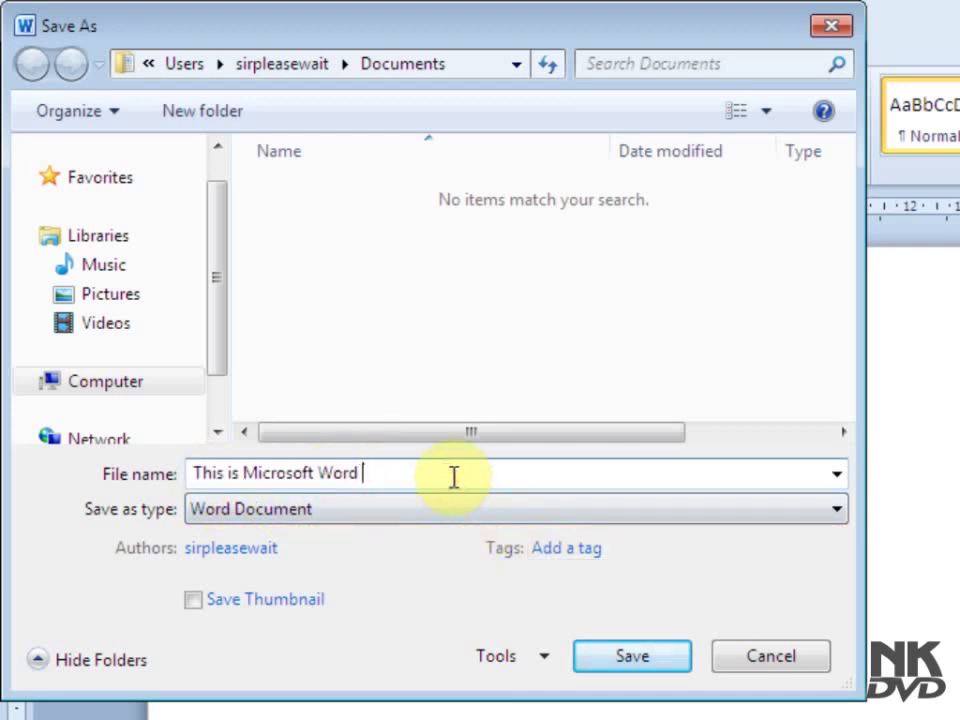
{"action": "type", "text": "file"}
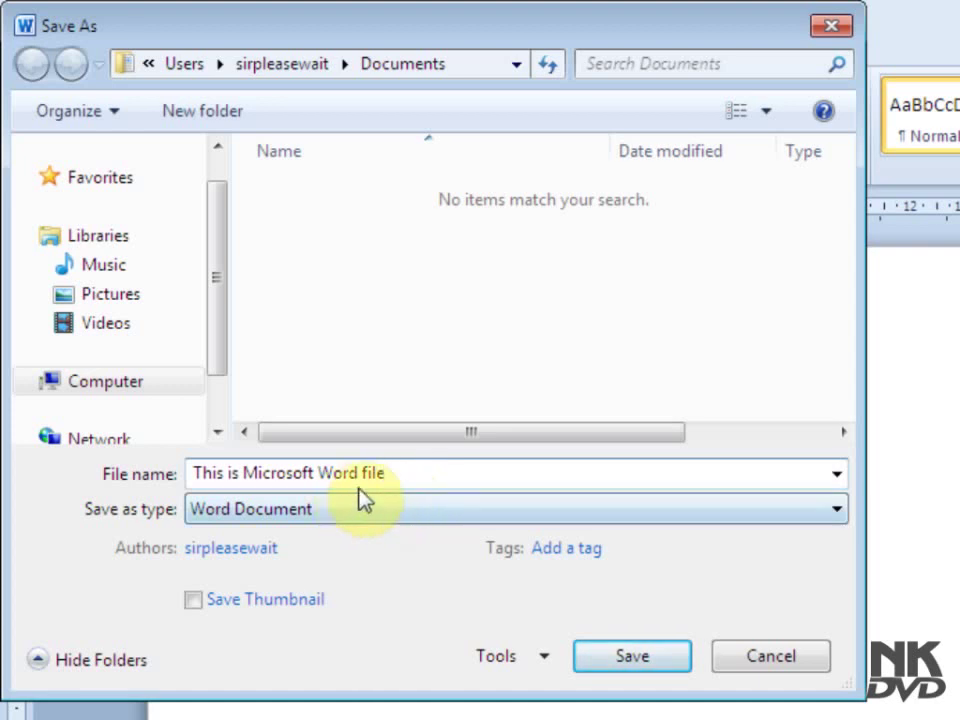
{"action": "left_click", "coordinate": [636, 666]}
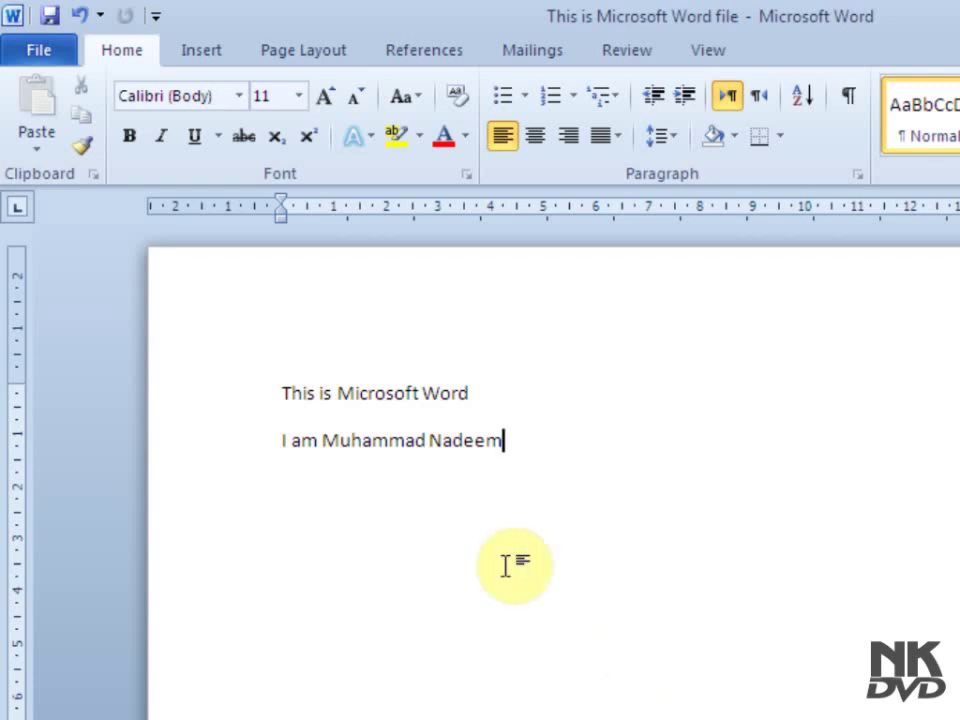
Step: Close the saved document through the File menu, leaving Word with no document open
{"action": "left_click", "coordinate": [40, 50]}
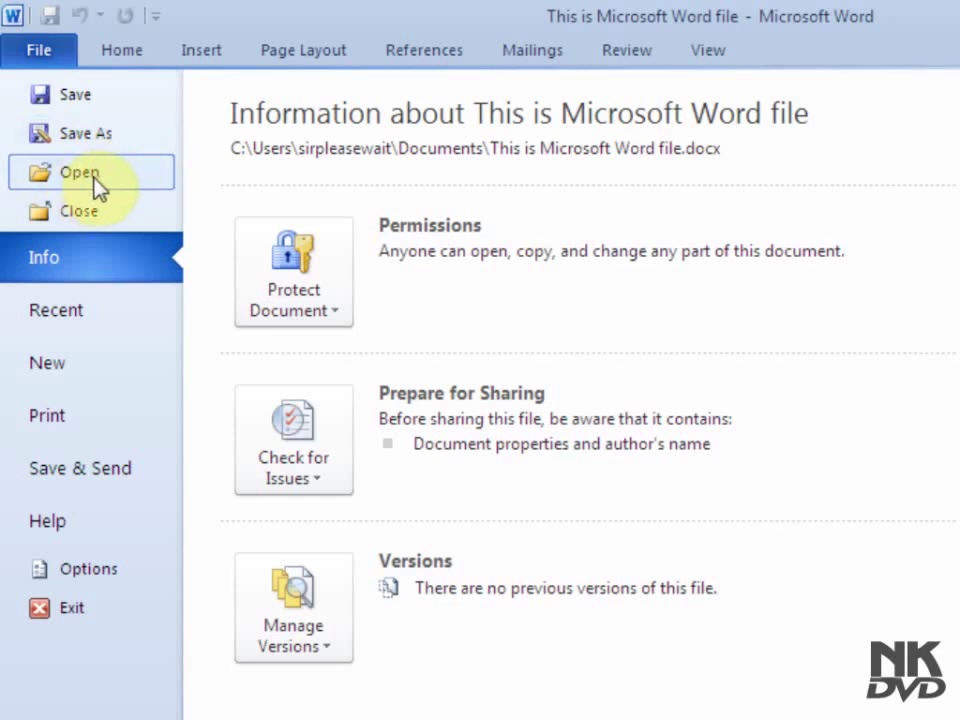
{"action": "left_click", "coordinate": [122, 52]}
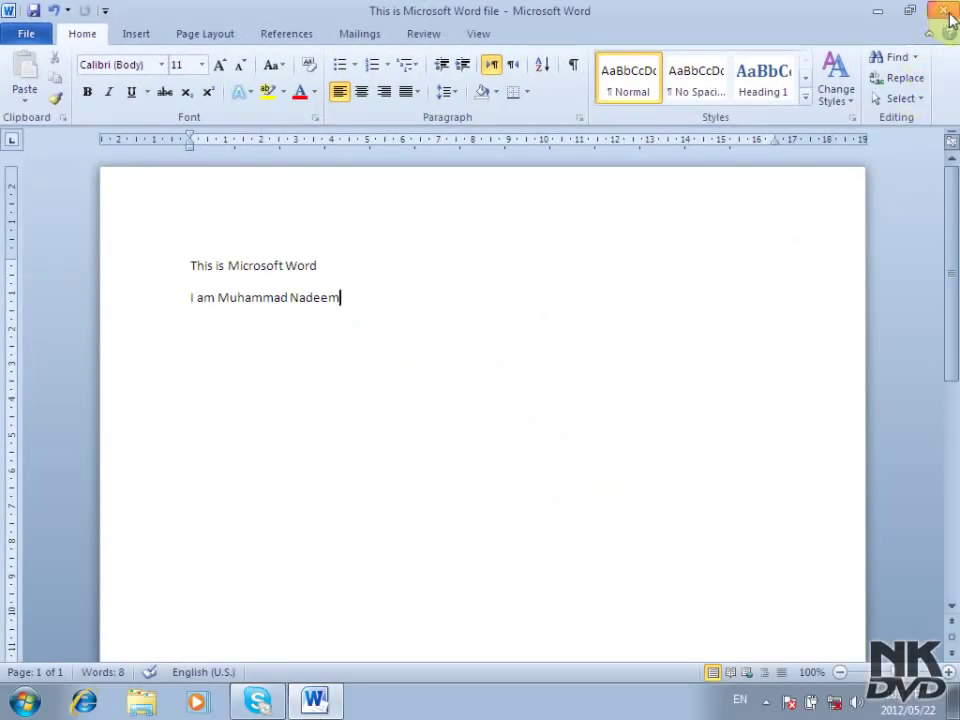
{"action": "left_click", "coordinate": [27, 38]}
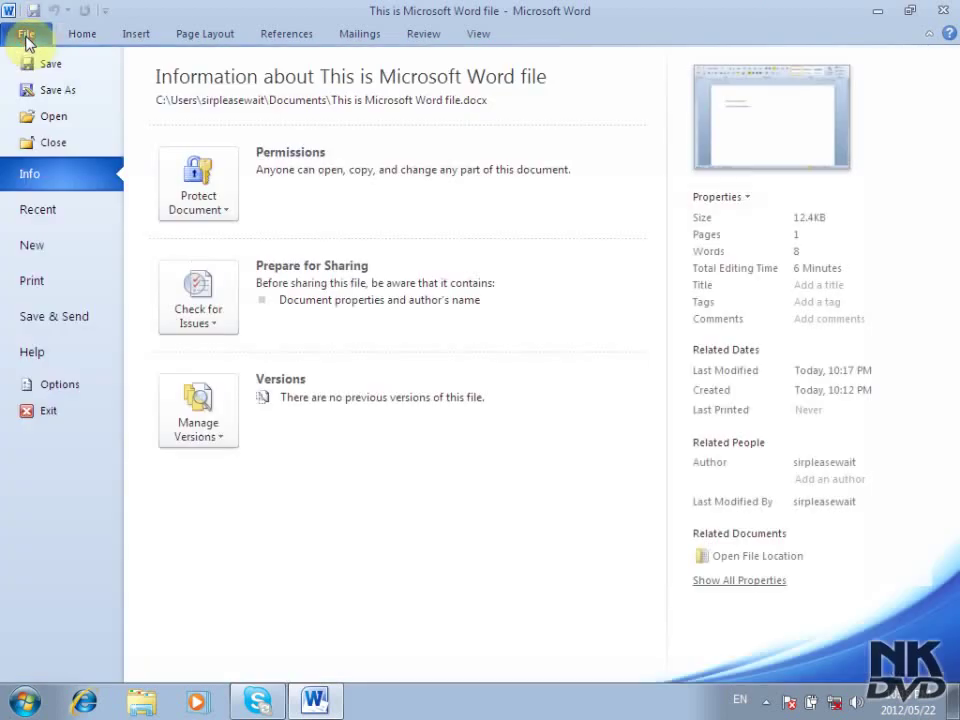
{"action": "left_click", "coordinate": [73, 146]}
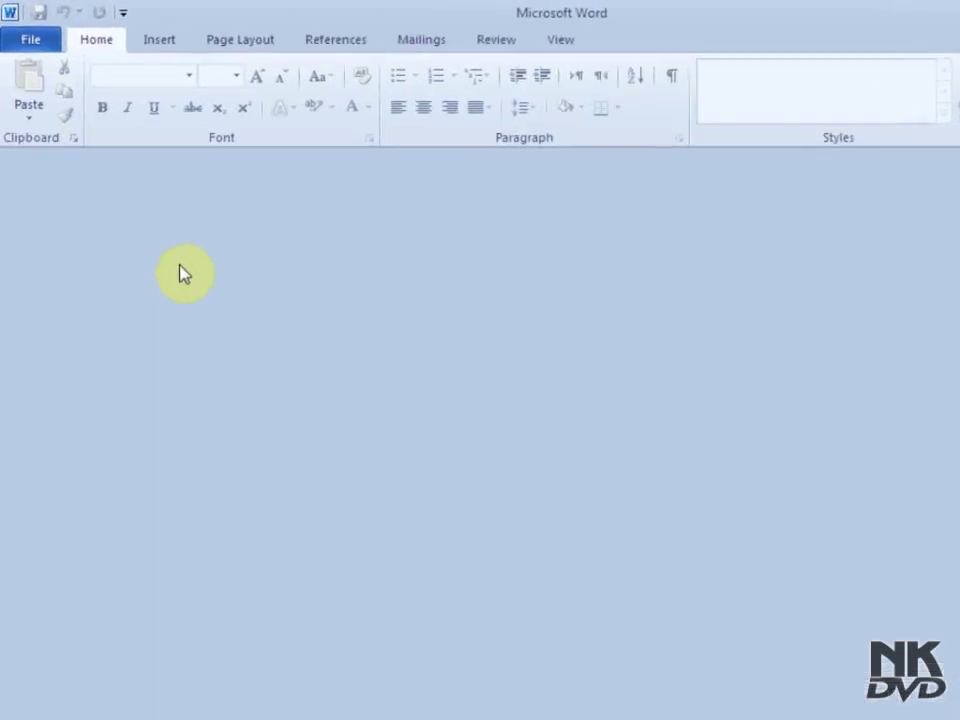
Step: Reopen 'This is Microsoft Word file' from the Documents folder
{"action": "left_click", "coordinate": [52, 60]}
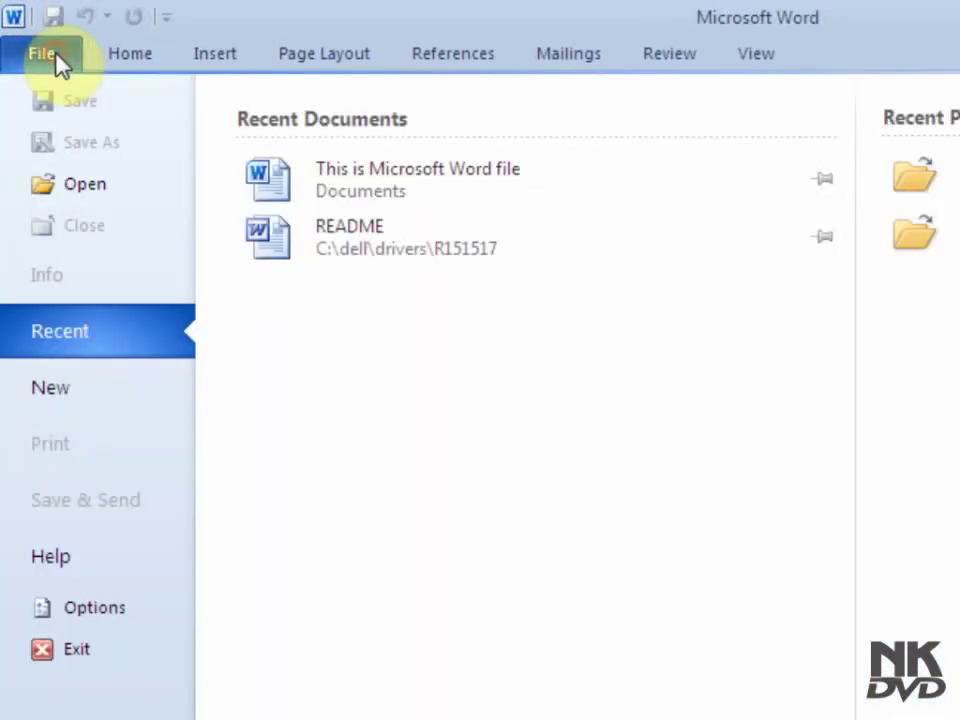
{"action": "left_click", "coordinate": [124, 186]}
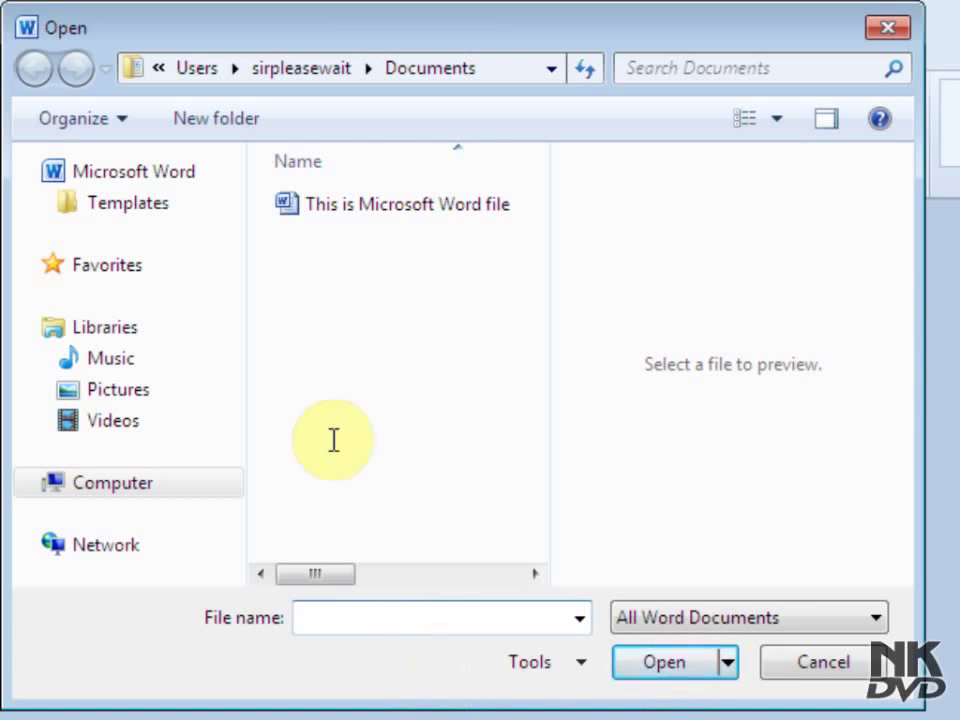
{"action": "left_click", "coordinate": [323, 212]}
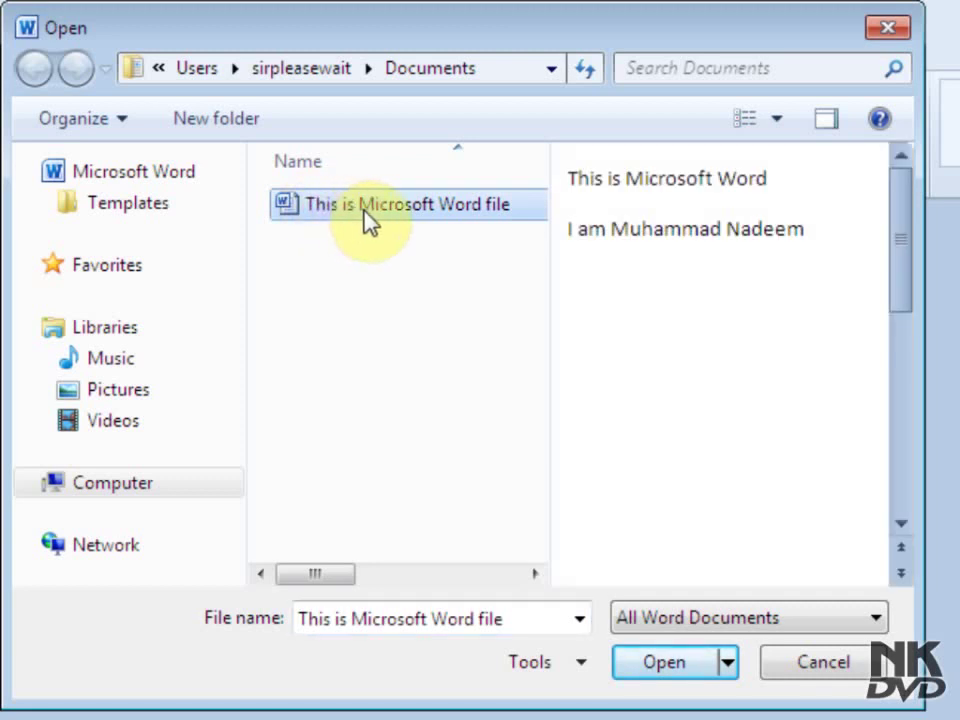
{"action": "left_click", "coordinate": [671, 668]}
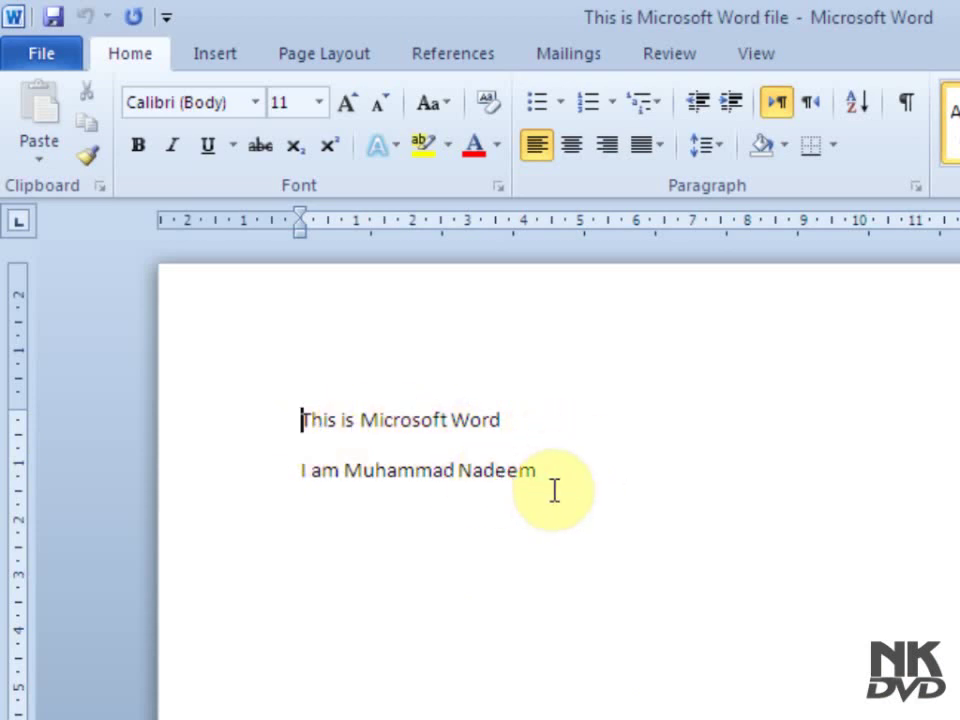
Step: Add a third line reading 'I live in karachi' below the second line
{"action": "key", "text": "Down"}
{"action": "left_click", "coordinate": [572, 483]}
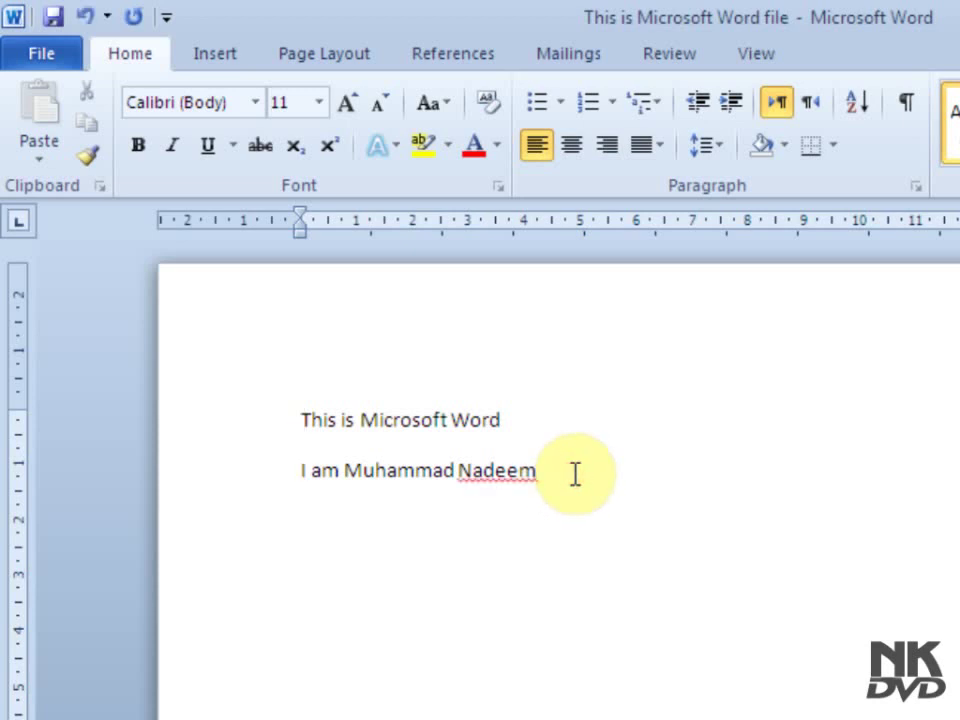
{"action": "key", "text": "Return"}
{"action": "type", "text": "I live in ka"}
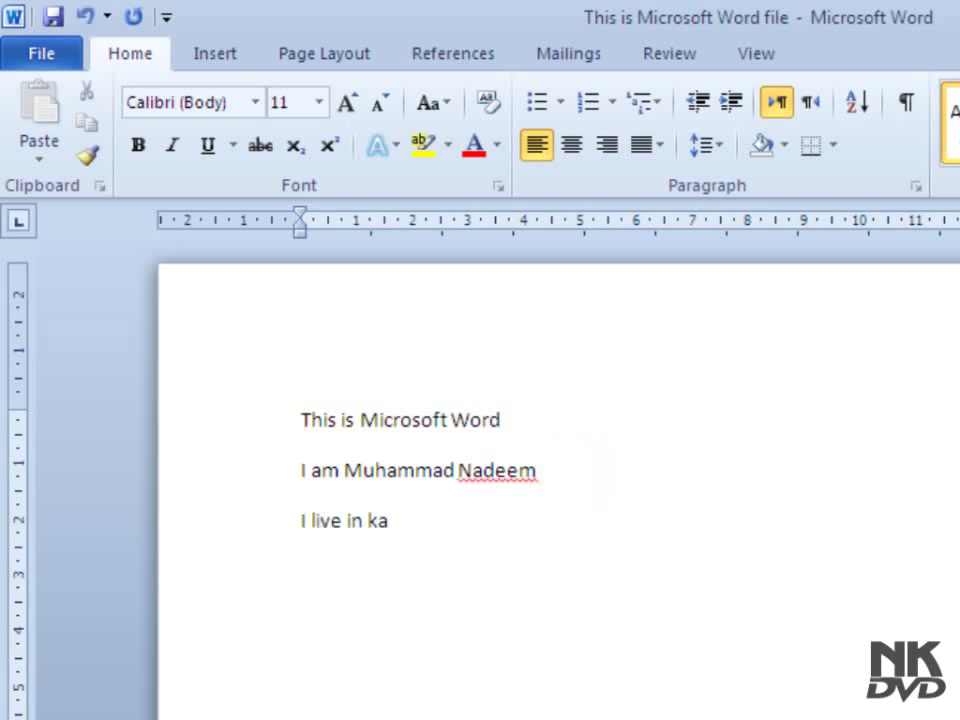
{"action": "type", "text": "rachi"}
Step: Save the updated document and close it from the File menu
{"action": "left_click", "coordinate": [38, 48]}
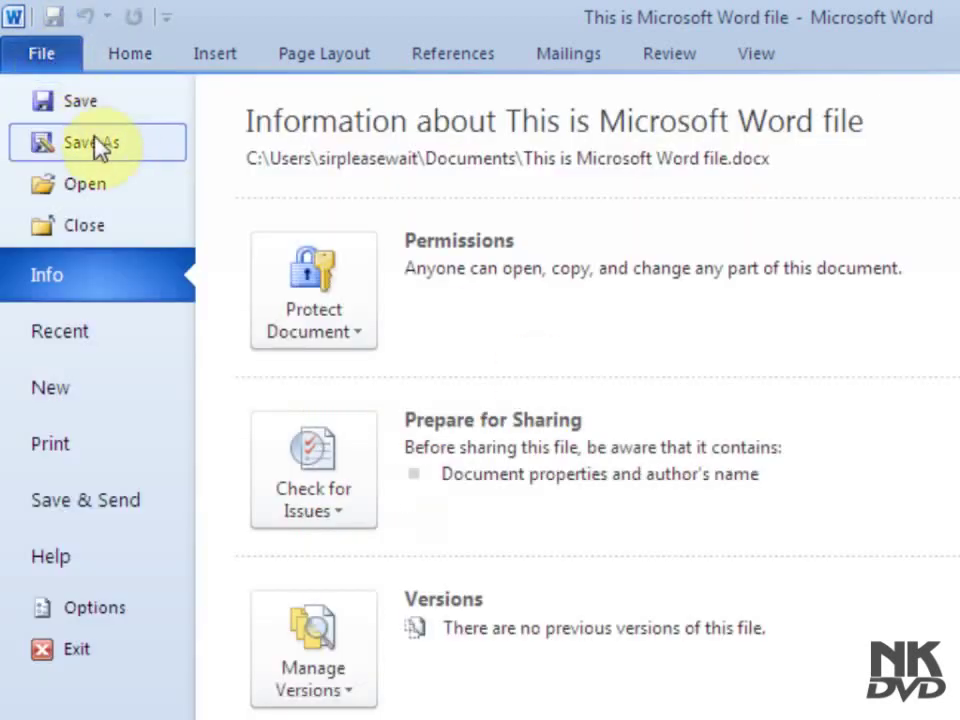
{"action": "left_click", "coordinate": [114, 101]}
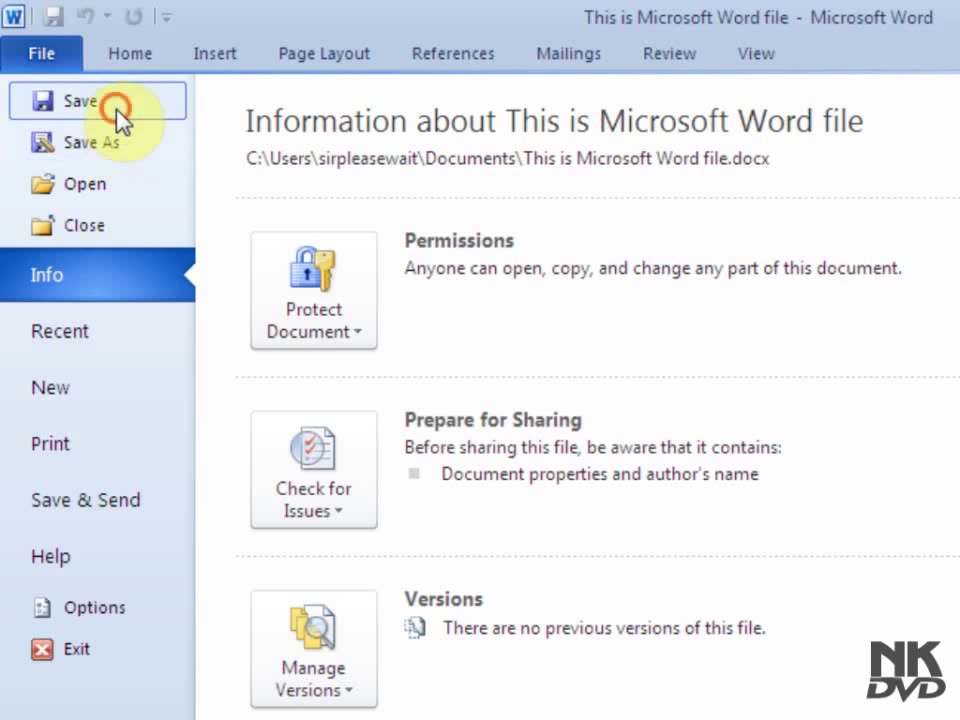
{"action": "left_click", "coordinate": [45, 58]}
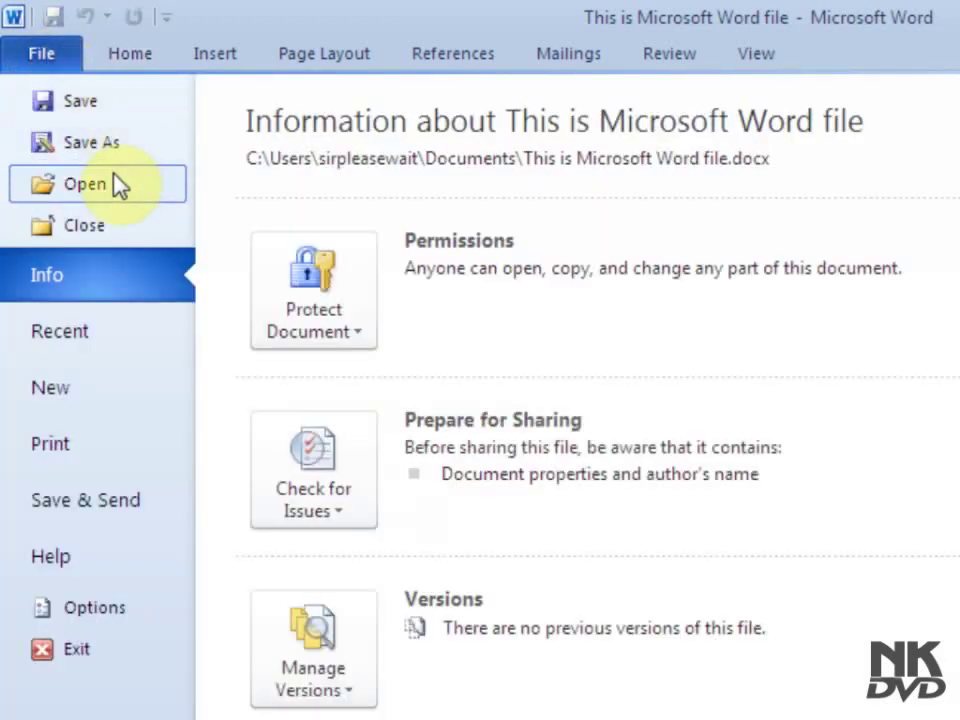
{"action": "left_click", "coordinate": [104, 234]}
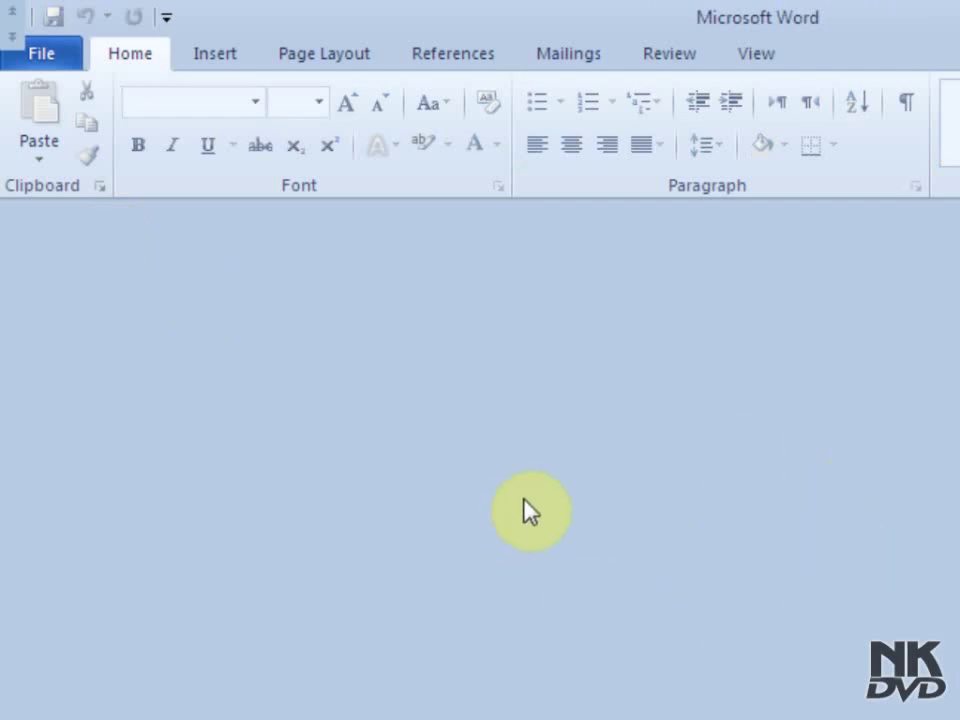
Step: Reopen 'This is Microsoft Word file' and place the cursor on the empty line after 'I live in karachi'
{"action": "left_click", "coordinate": [51, 60]}
{"action": "left_click", "coordinate": [92, 200]}
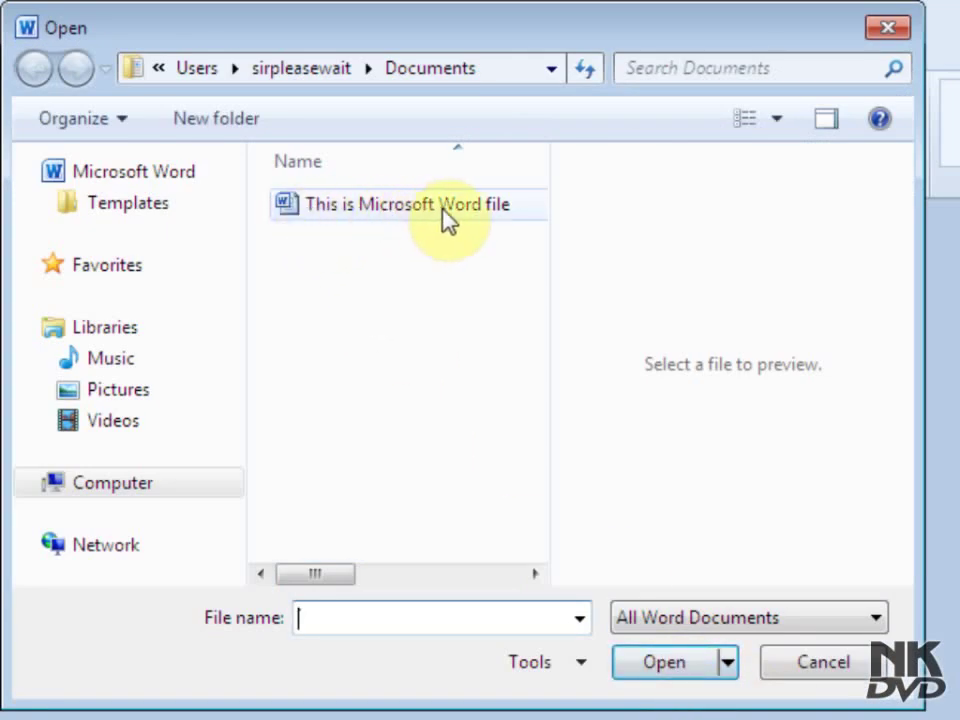
{"action": "left_click", "coordinate": [343, 220]}
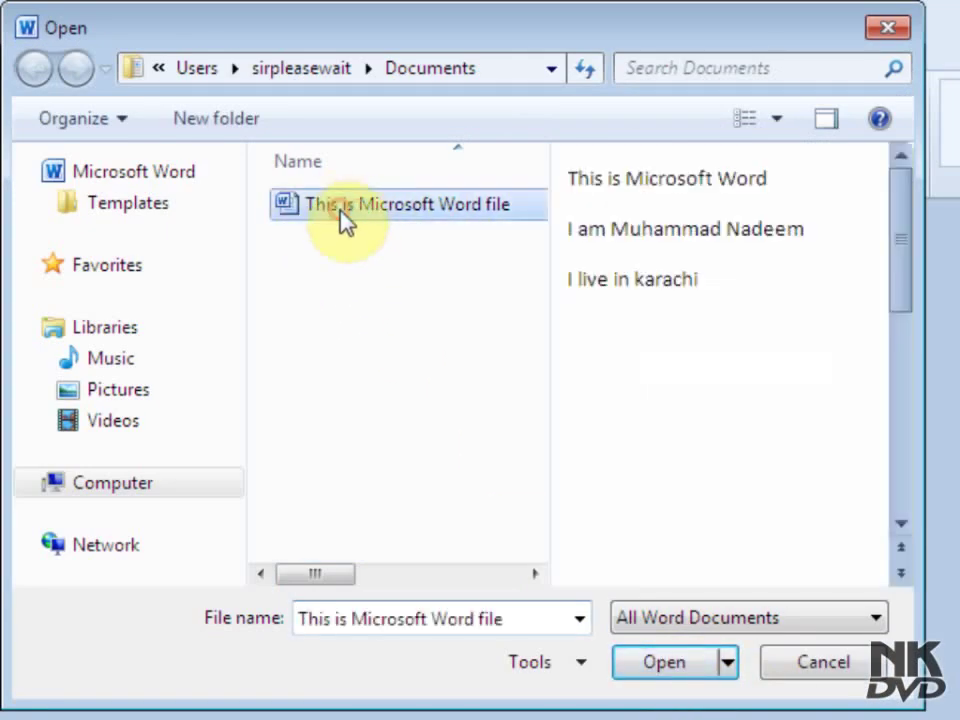
{"action": "left_click", "coordinate": [666, 664]}
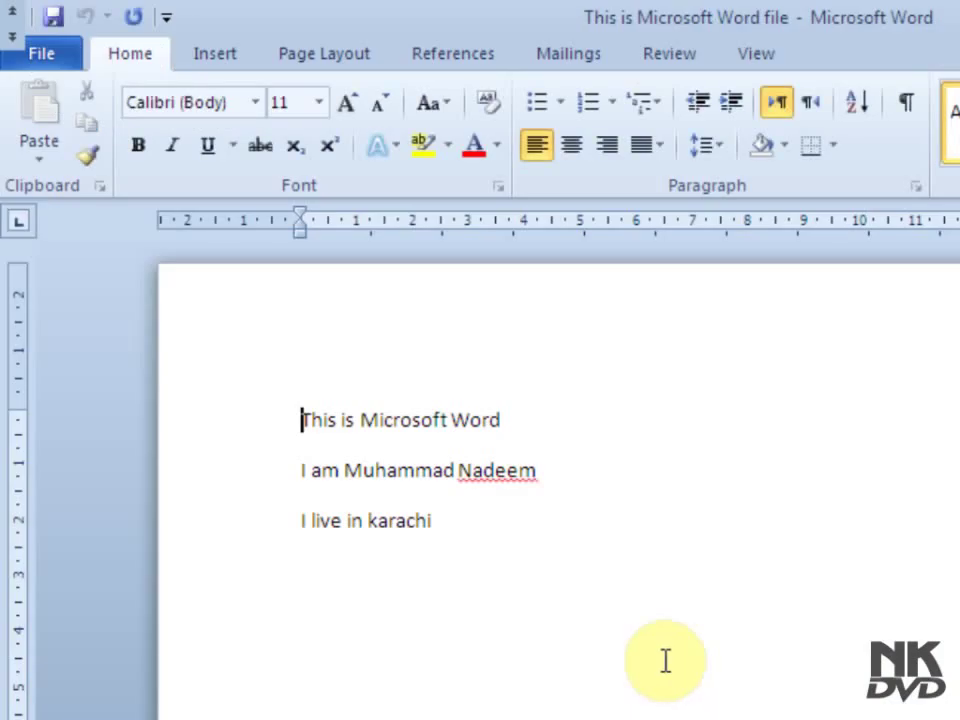
{"action": "double_click", "coordinate": [572, 568]}
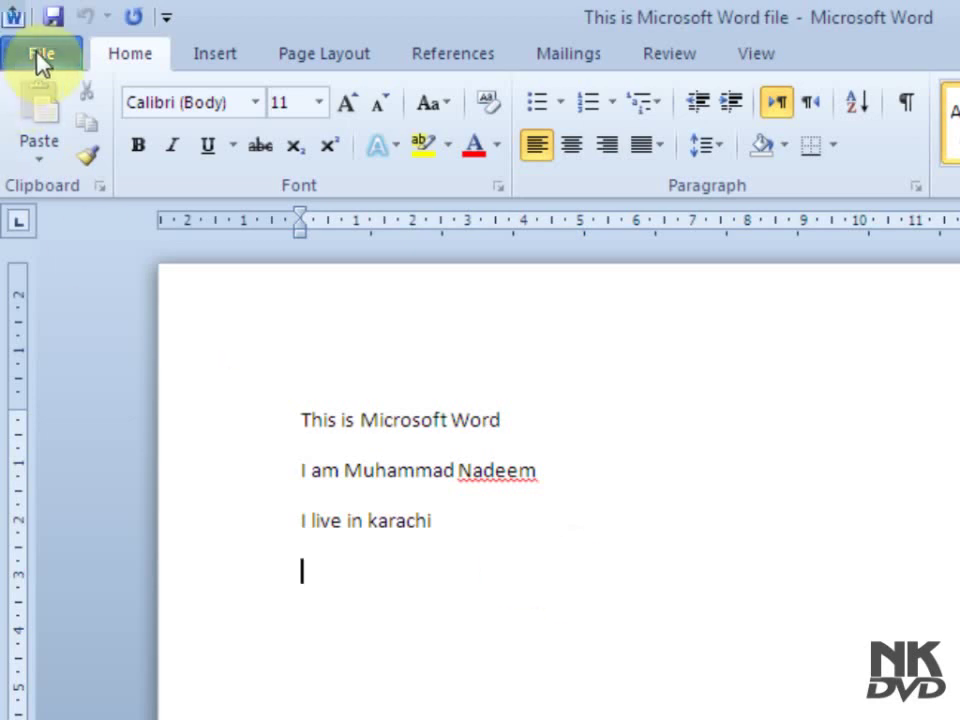
Step: Show the File backstage information page for 'This is Microsoft Word file'
{"action": "left_click", "coordinate": [37, 62]}
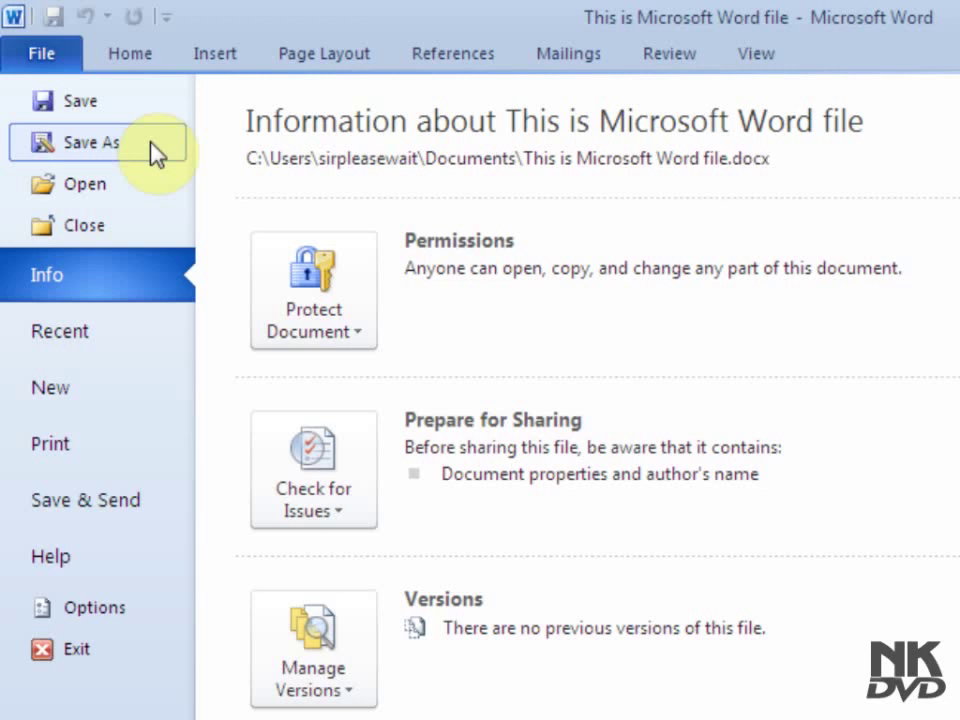
{"action": "left_click", "coordinate": [130, 60]}
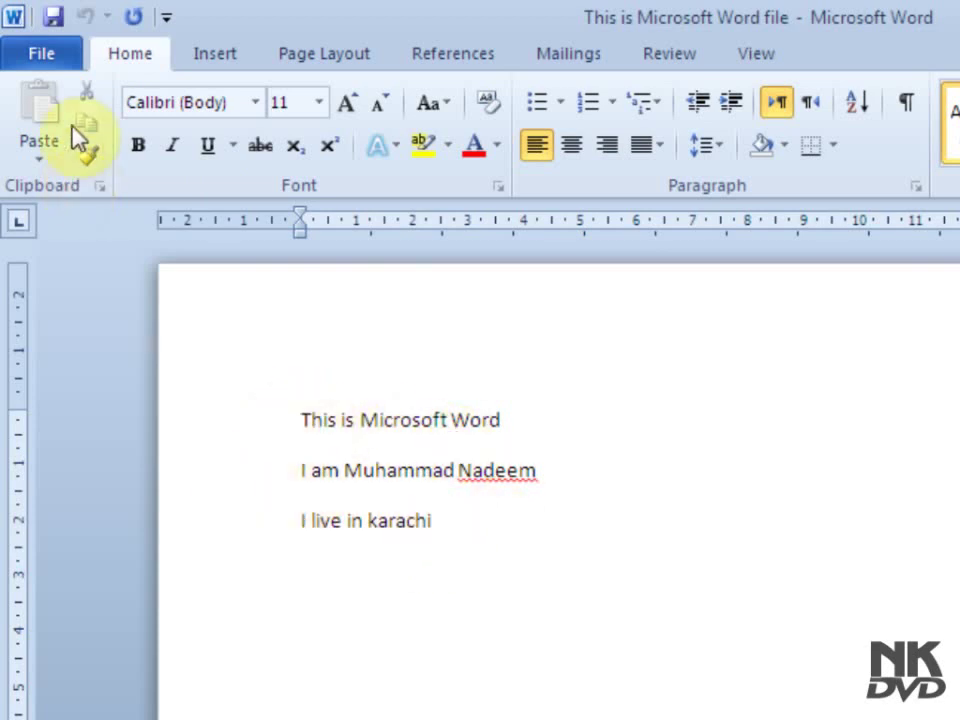
{"action": "left_click", "coordinate": [55, 58]}
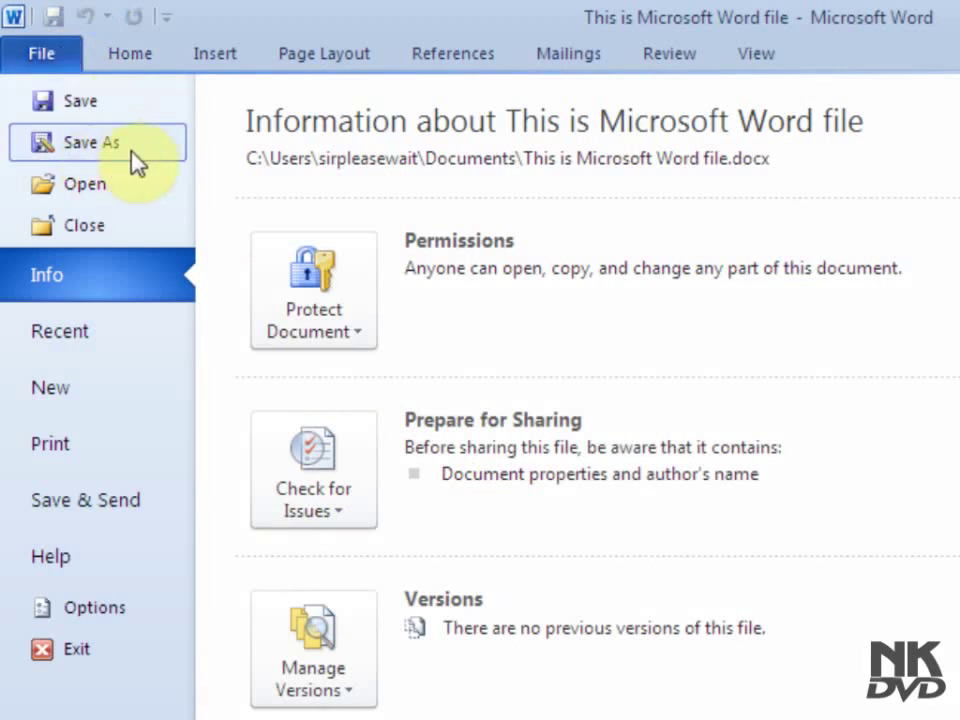
Step: Use Save As to store a copy named 'This is Microsoft Word file2' in Documents
{"action": "left_click", "coordinate": [156, 150]}
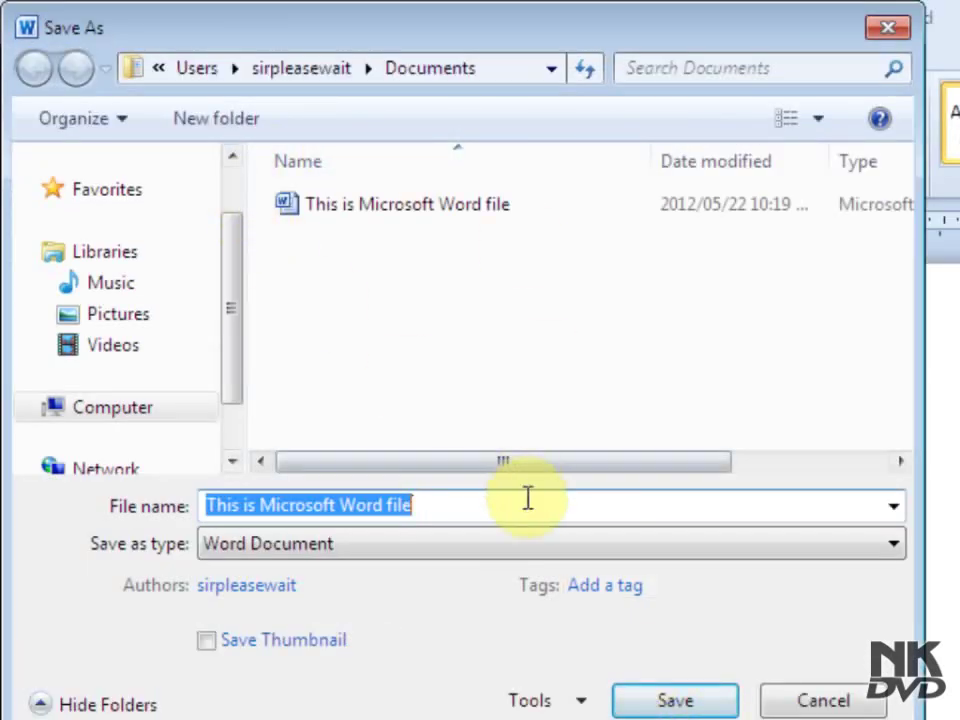
{"action": "left_click", "coordinate": [439, 503]}
{"action": "type", "text": "2"}
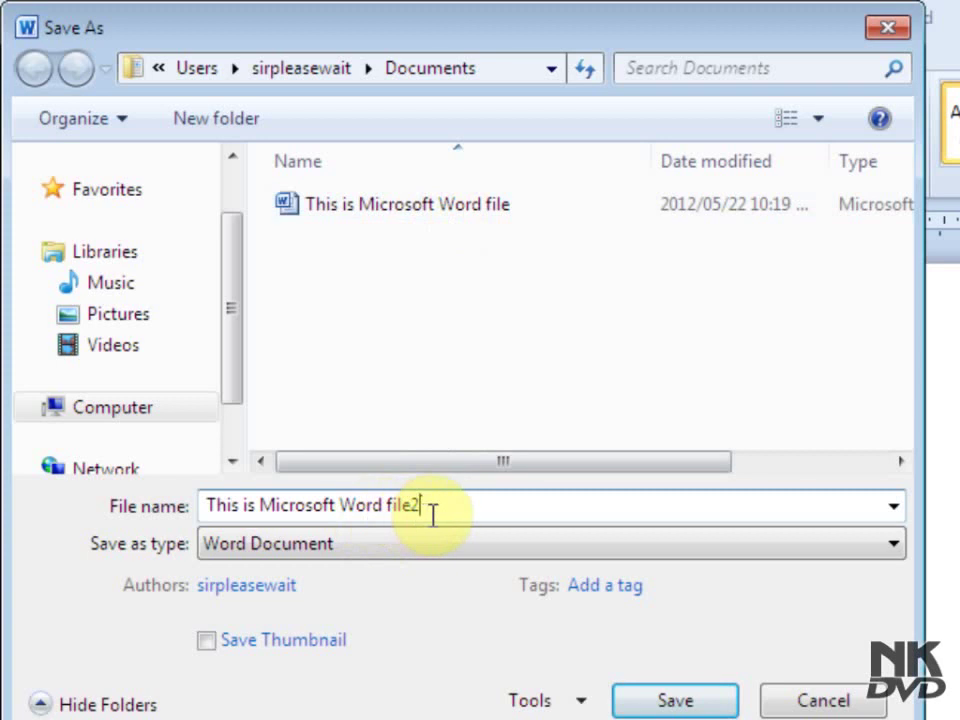
{"action": "left_click", "coordinate": [673, 701]}
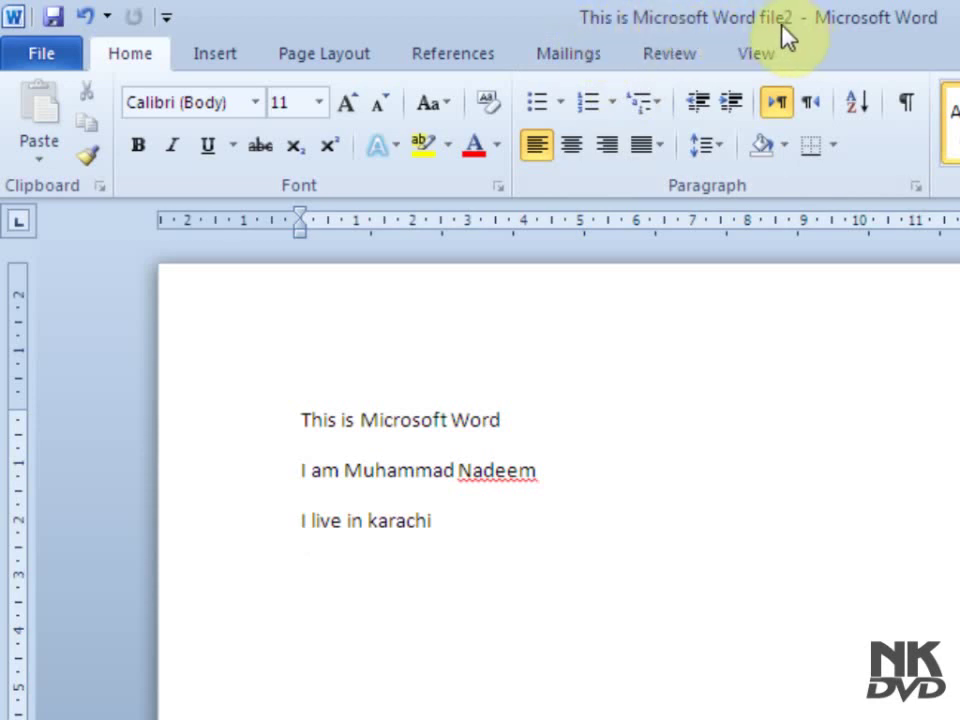
Step: Reopen the original 'This is Microsoft Word file', then return to the Open dialog
{"action": "left_click", "coordinate": [47, 62]}
{"action": "left_click", "coordinate": [75, 186]}
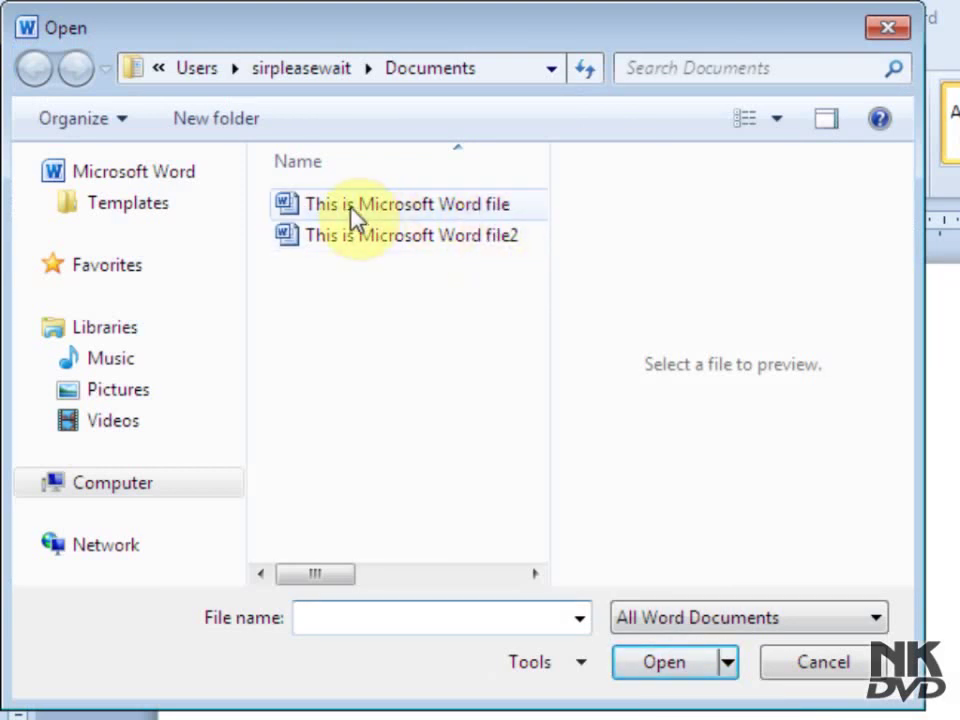
{"action": "left_click", "coordinate": [422, 205]}
{"action": "left_click", "coordinate": [680, 667]}
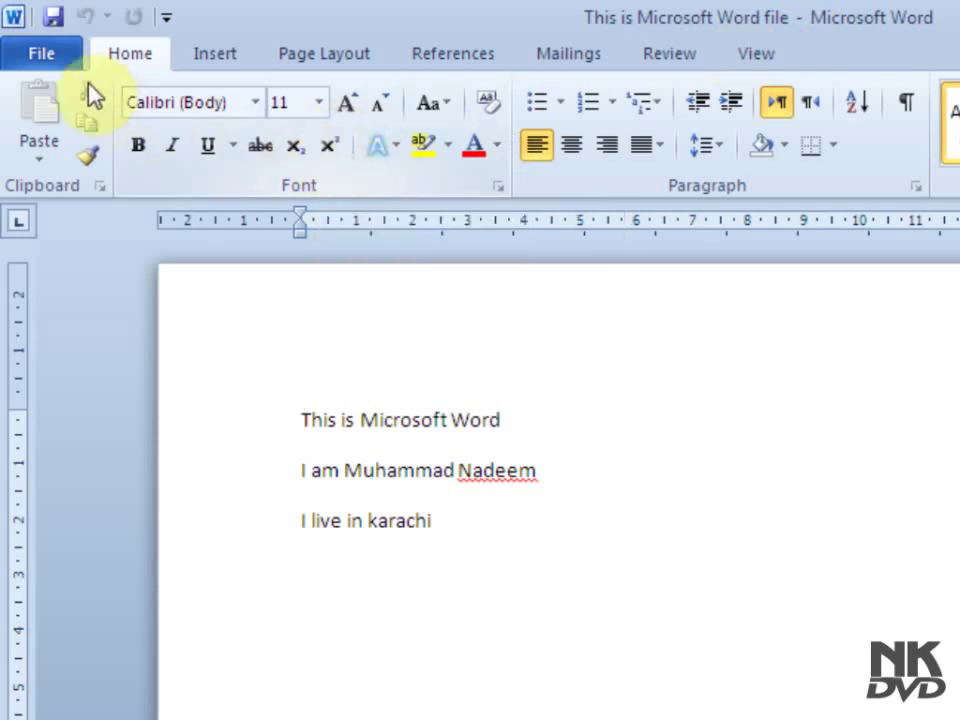
{"action": "left_click", "coordinate": [48, 58]}
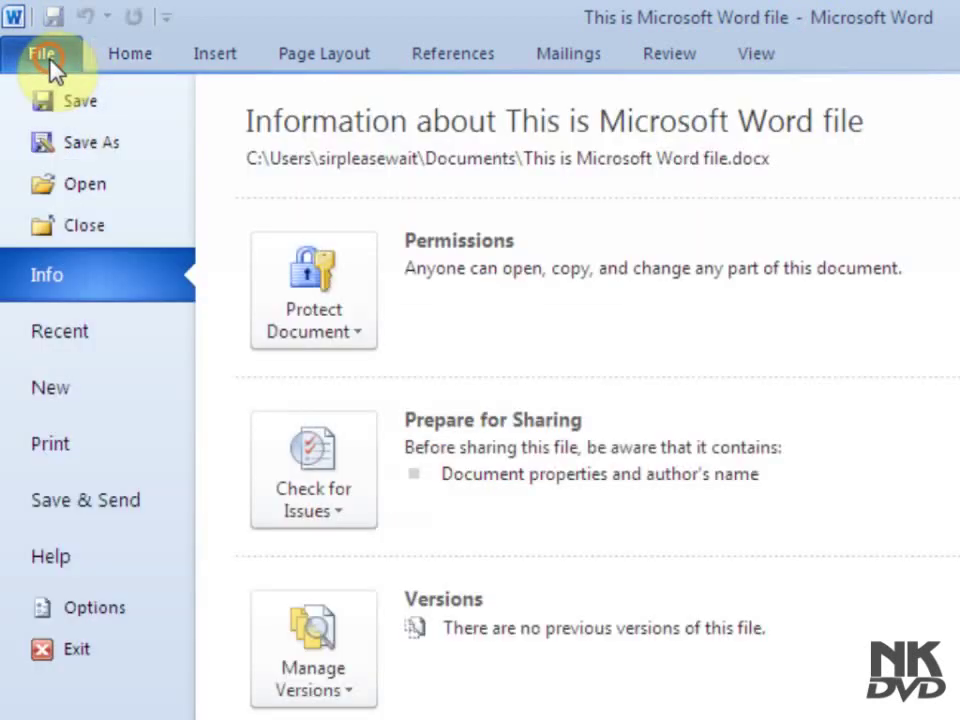
{"action": "left_click", "coordinate": [117, 193]}
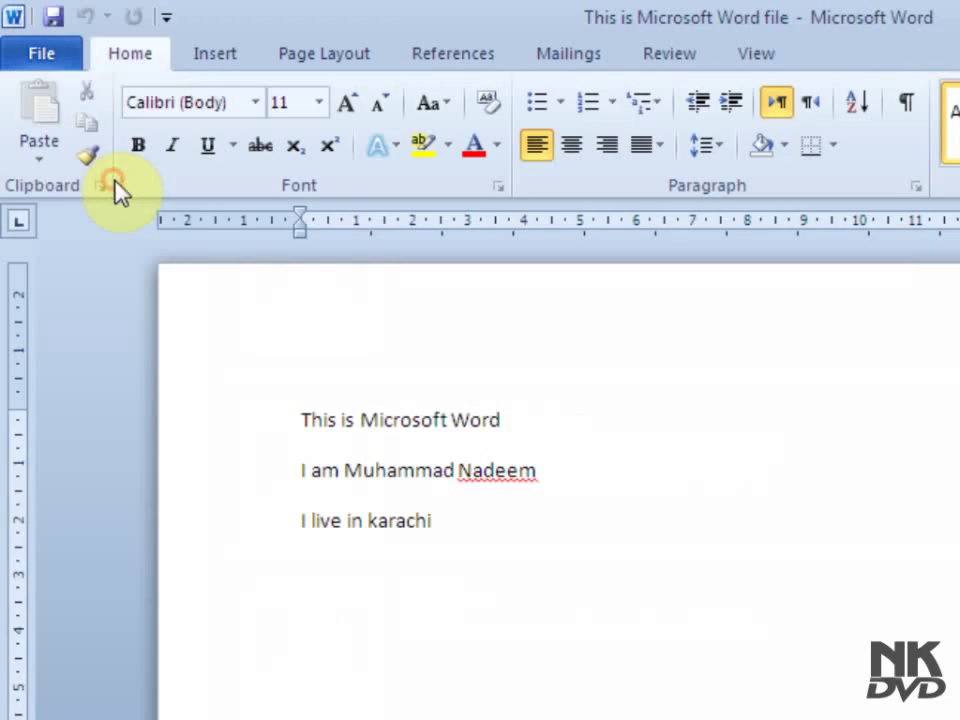
Step: Open 'This is Microsoft Word file2', restore both windows from full screen and separate them
{"action": "double_click", "coordinate": [445, 252]}
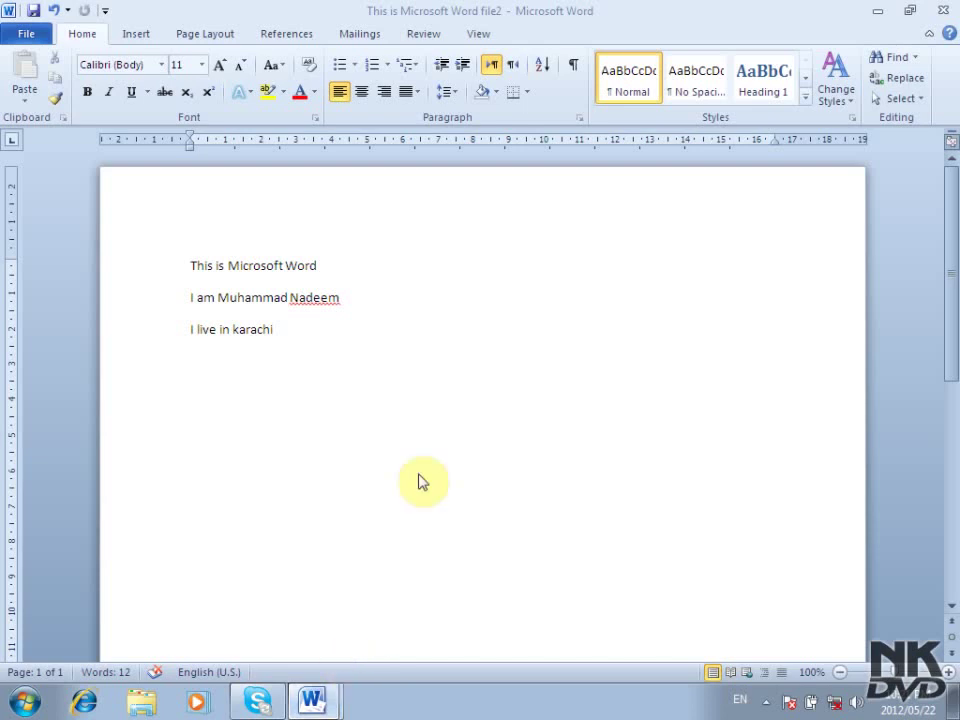
{"action": "left_click", "coordinate": [910, 10]}
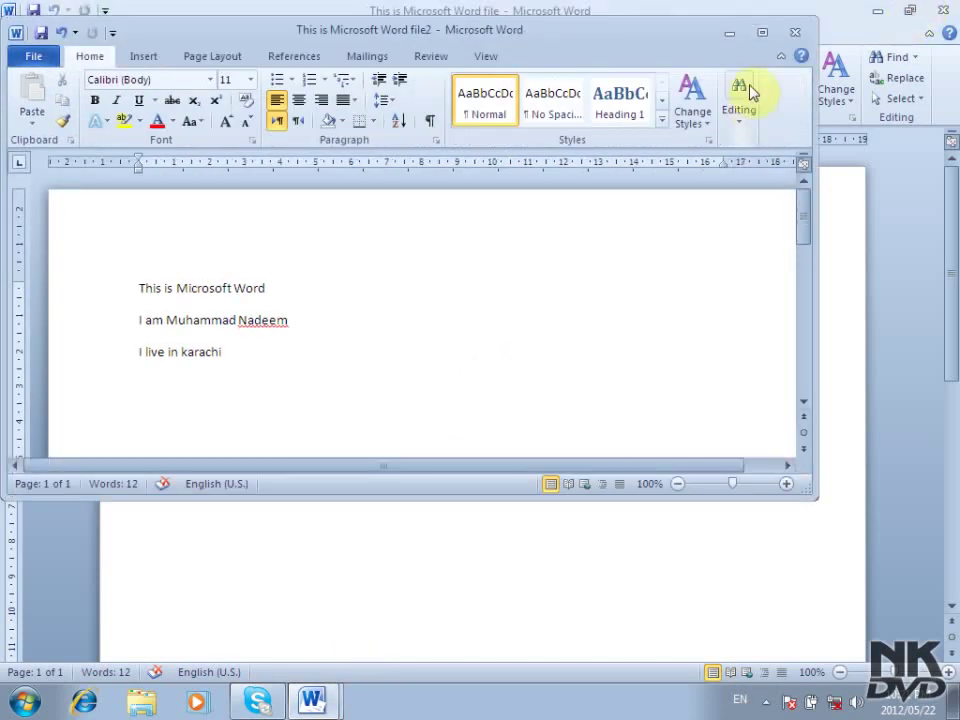
{"action": "left_click", "coordinate": [906, 11]}
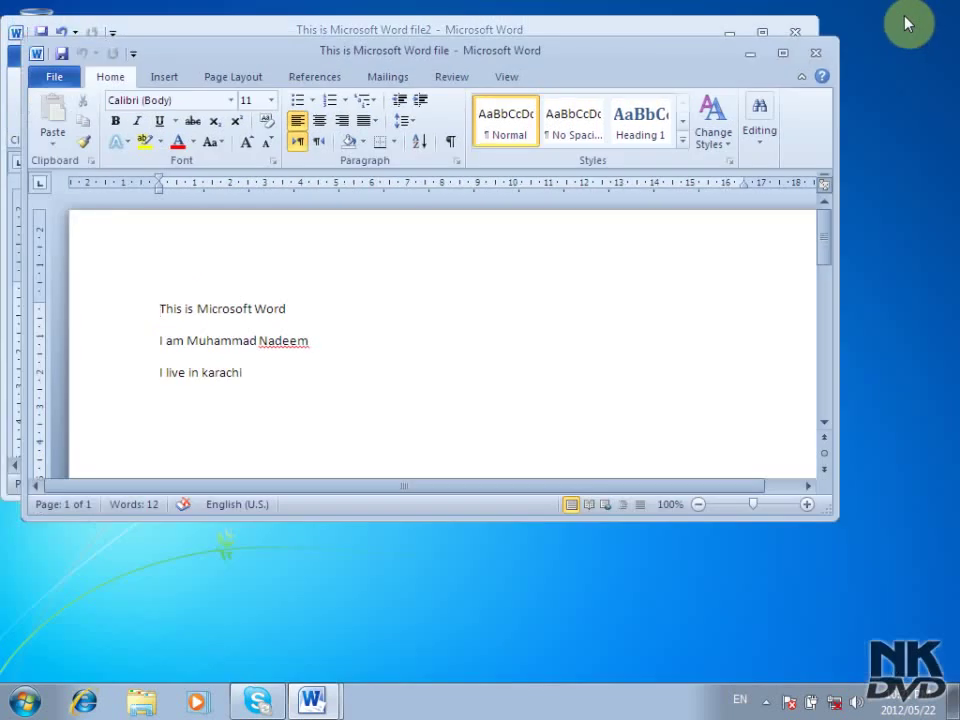
{"action": "left_click_drag", "start_coordinate": [506, 51], "coordinate": [748, 133]}
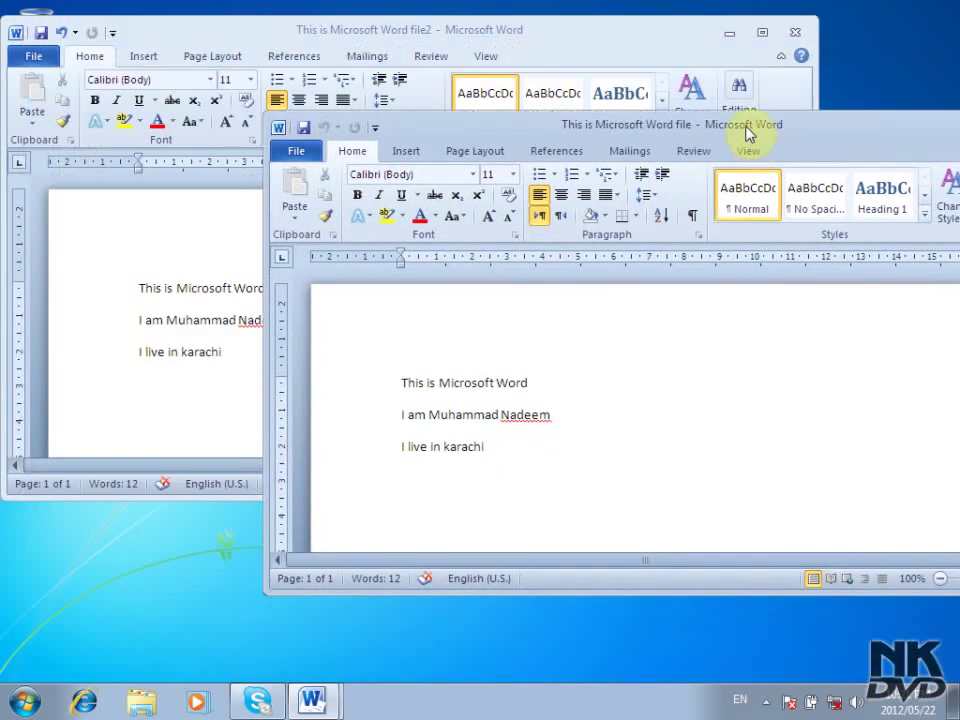
{"action": "left_click_drag", "start_coordinate": [292, 30], "coordinate": [232, 88]}
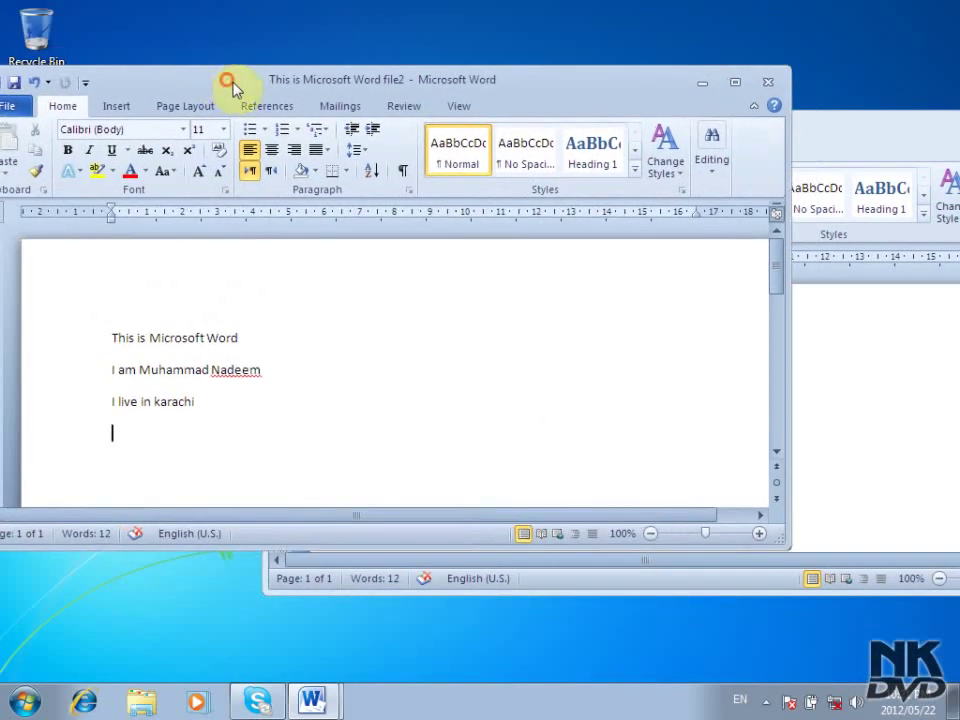
Step: Resize and position the windows so file2 fills the left half and file the right half
{"action": "left_click_drag", "start_coordinate": [790, 319], "coordinate": [319, 274]}
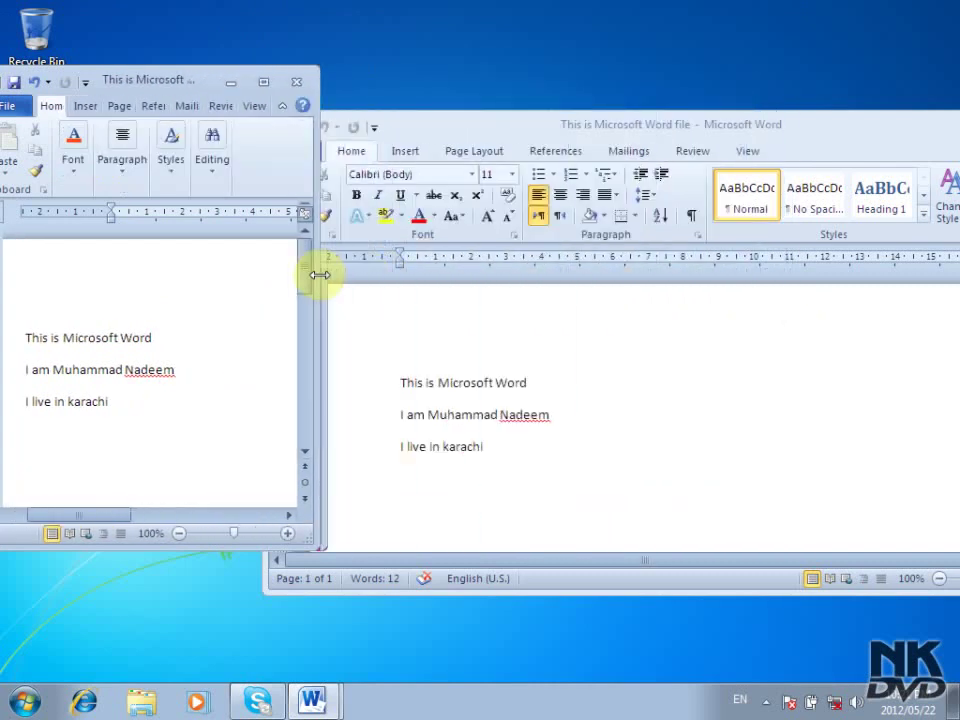
{"action": "left_click_drag", "start_coordinate": [156, 81], "coordinate": [219, 91]}
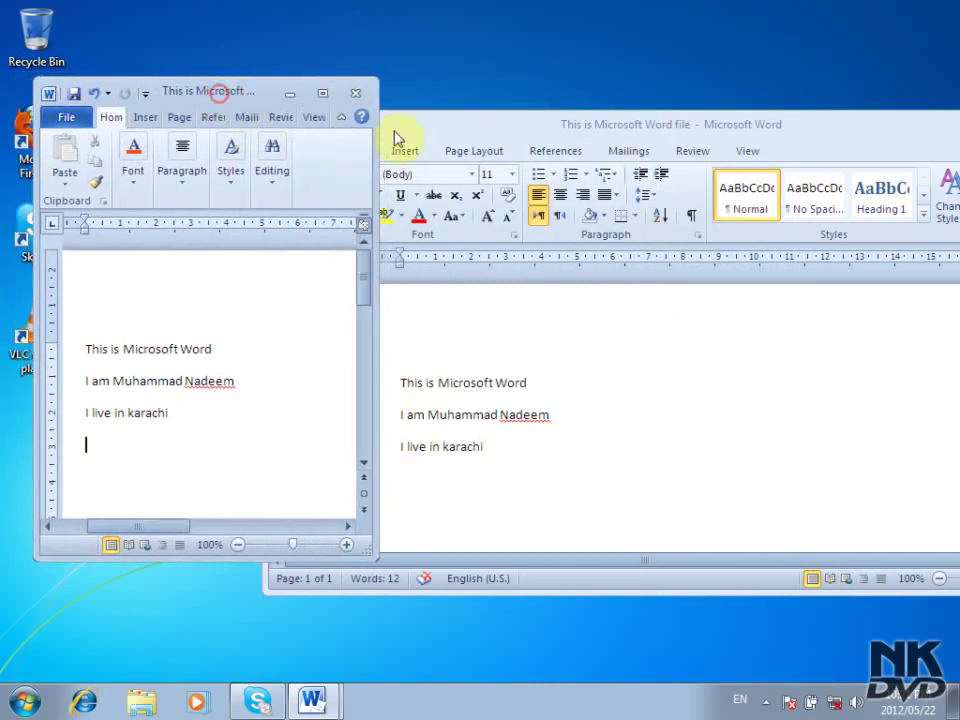
{"action": "left_click", "coordinate": [445, 128]}
{"action": "left_click_drag", "start_coordinate": [274, 268], "coordinate": [596, 269]}
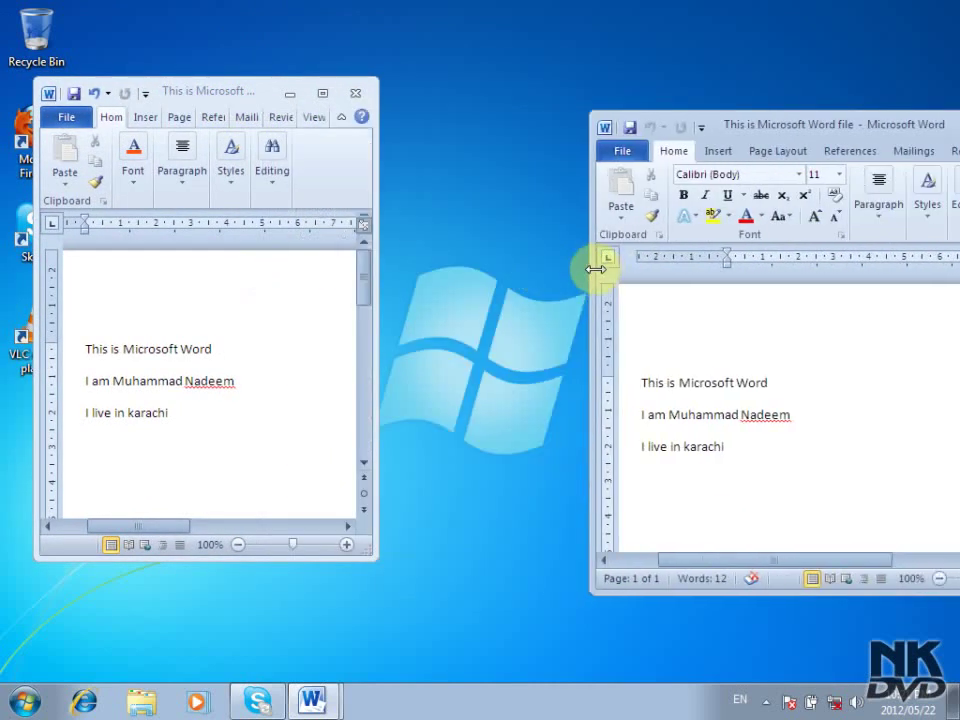
{"action": "left_click_drag", "start_coordinate": [756, 132], "coordinate": [578, 92]}
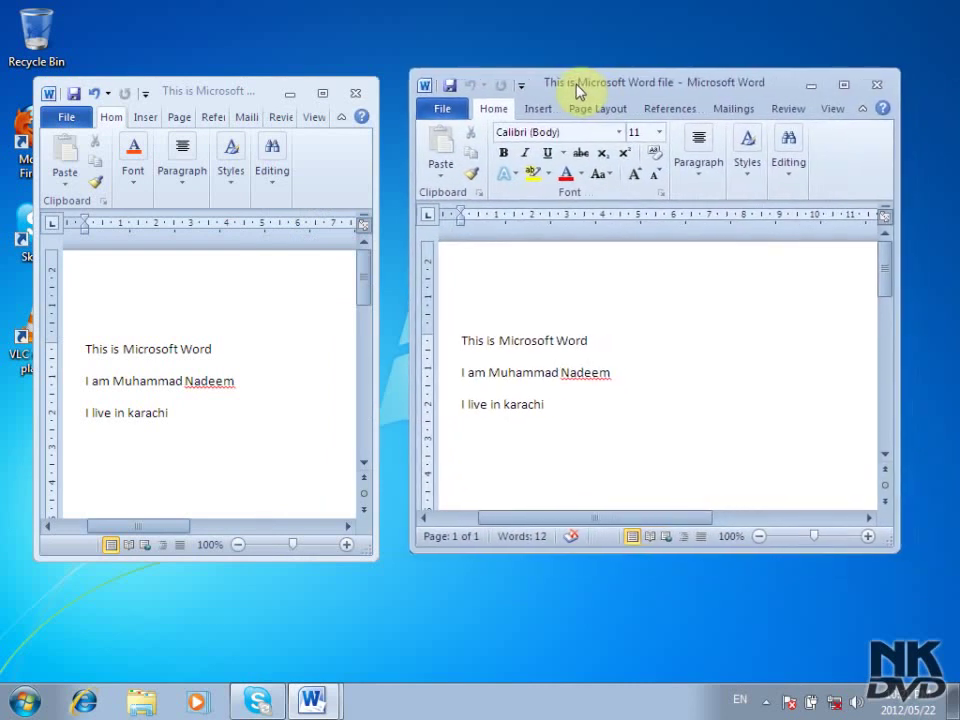
{"action": "left_click_drag", "start_coordinate": [375, 153], "coordinate": [425, 152]}
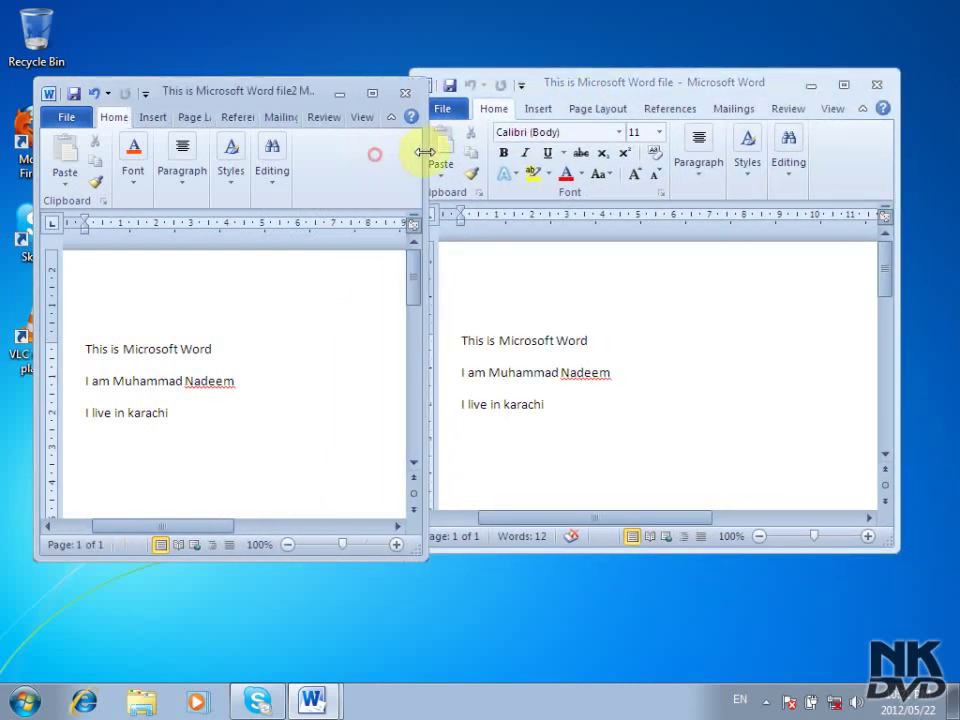
{"action": "left_click_drag", "start_coordinate": [584, 81], "coordinate": [613, 90]}
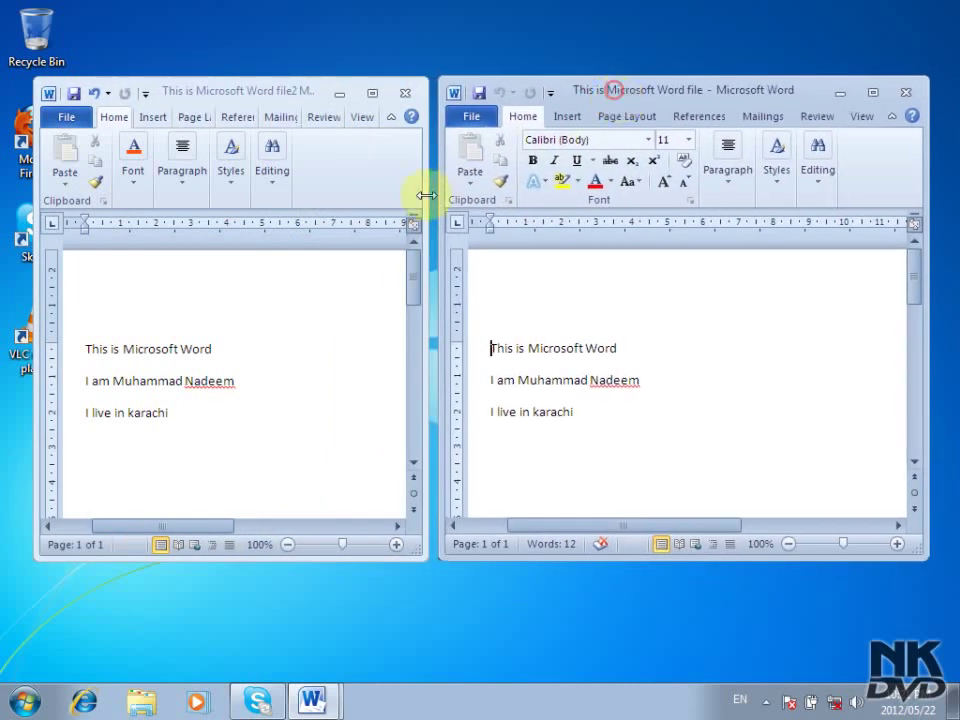
{"action": "left_click_drag", "start_coordinate": [36, 194], "coordinate": [17, 194]}
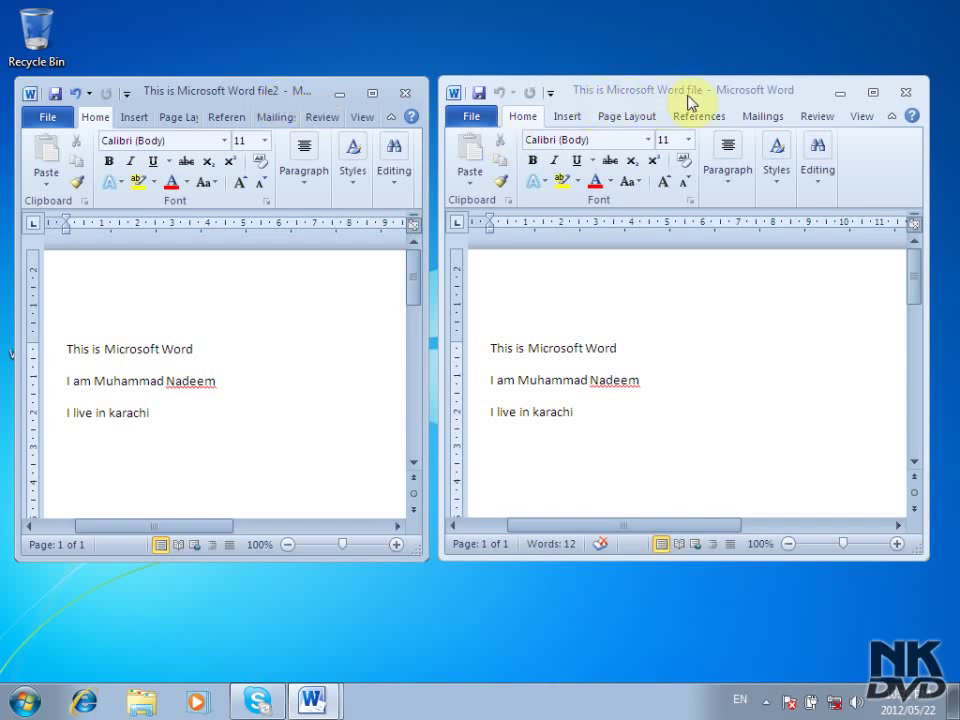
Step: Switch between the two windows, ending with the left file2 document active
{"action": "left_click", "coordinate": [600, 381]}
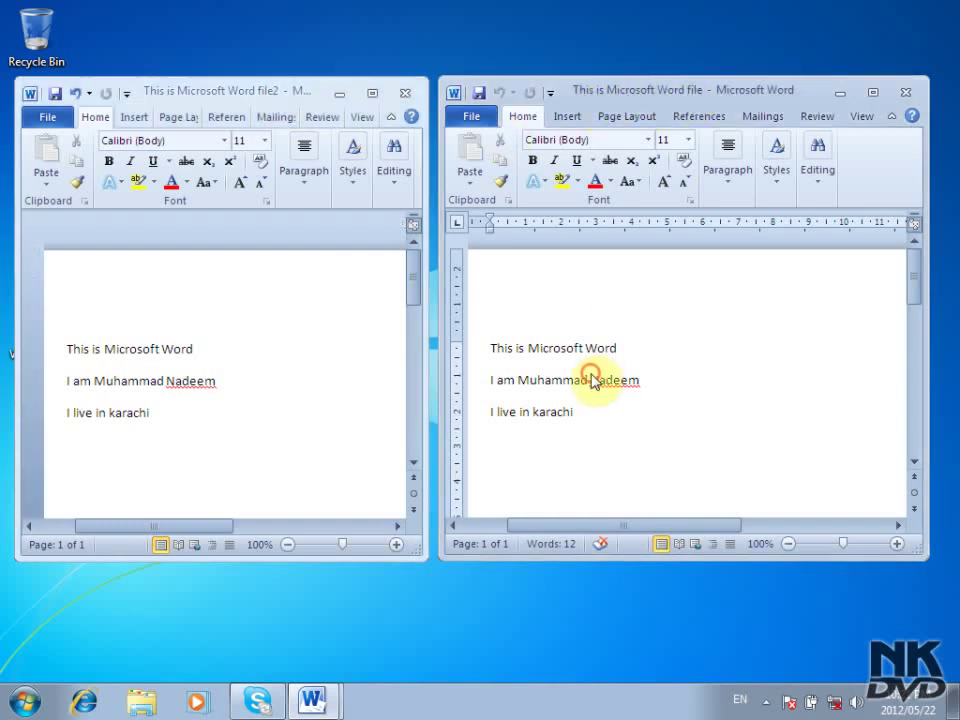
{"action": "left_click", "coordinate": [272, 399]}
{"action": "left_click", "coordinate": [536, 378]}
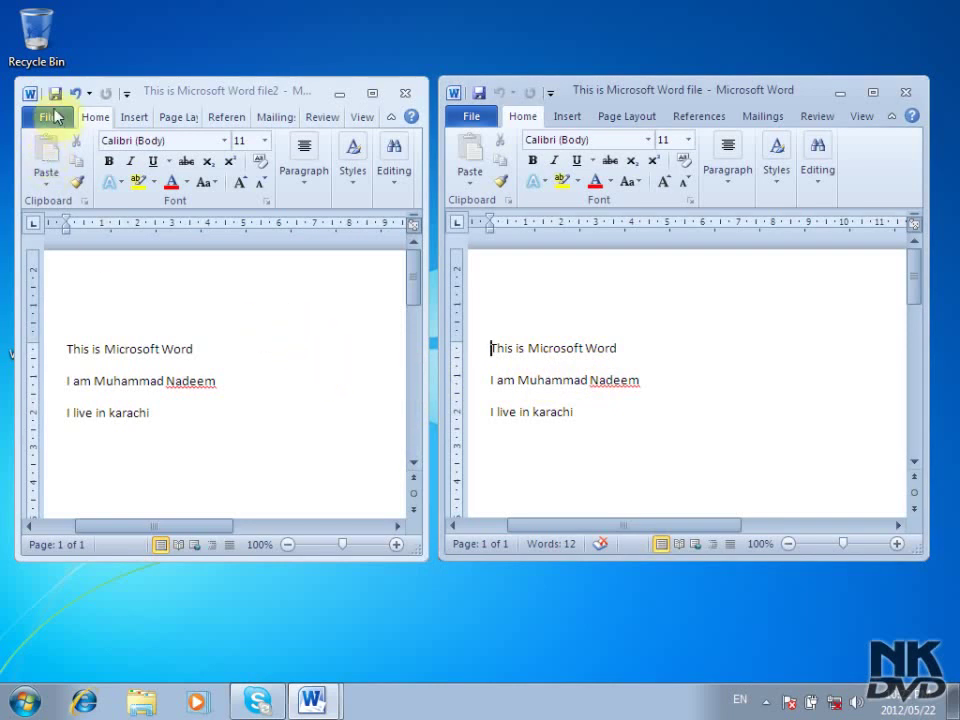
{"action": "left_click", "coordinate": [50, 97]}
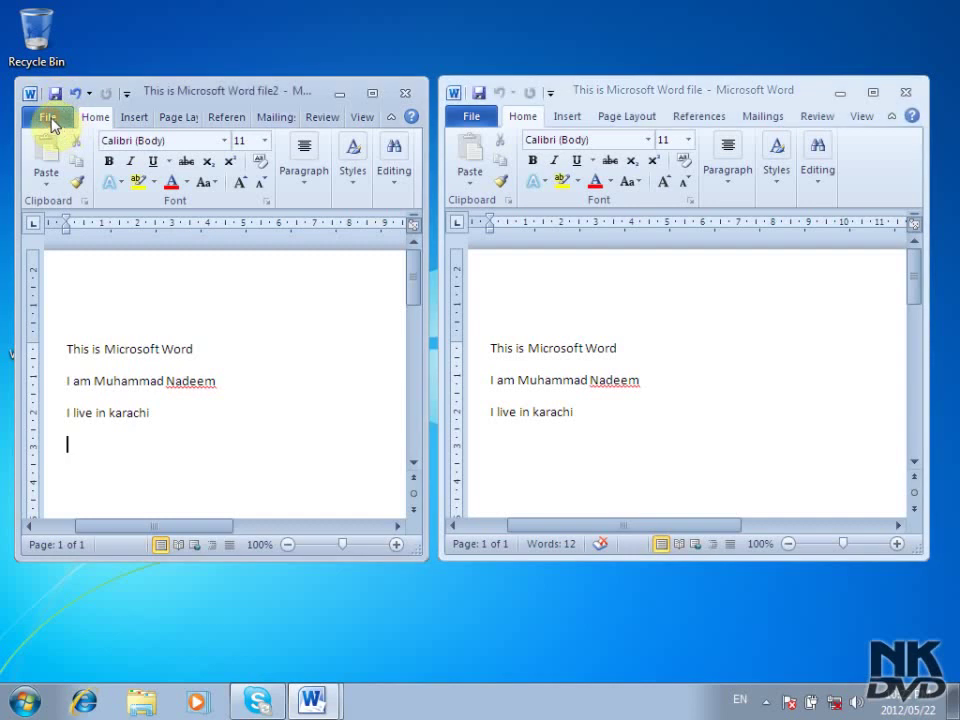
Step: Save As with the name ending changed from 2 to 3, creating 'This is Microsoft Word file 3'
{"action": "left_click", "coordinate": [49, 118]}
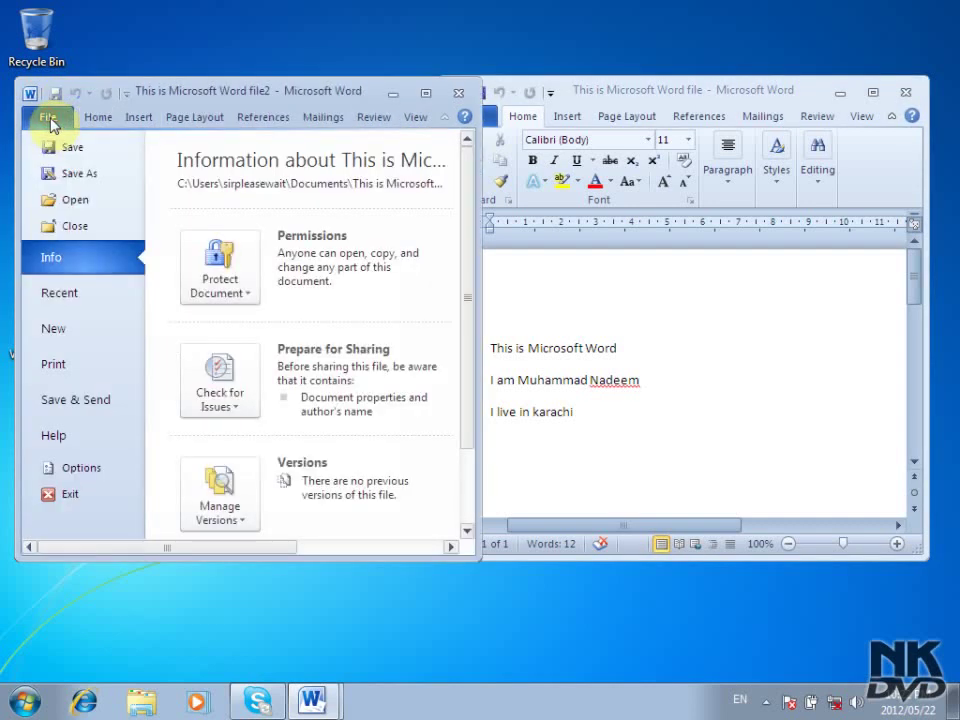
{"action": "left_click", "coordinate": [80, 174]}
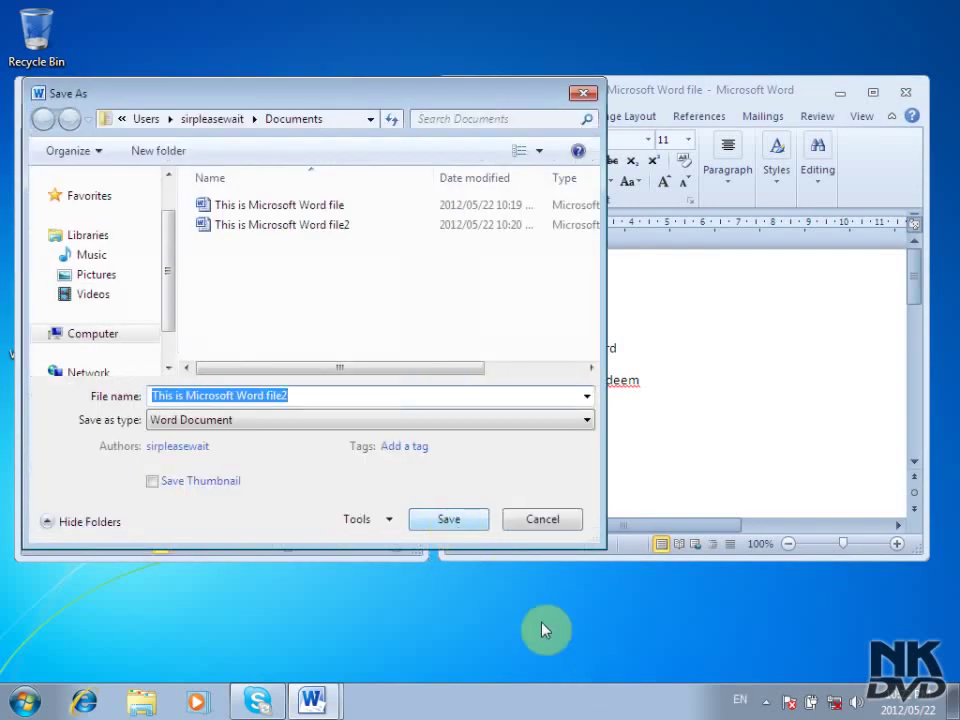
{"action": "left_click", "coordinate": [312, 397]}
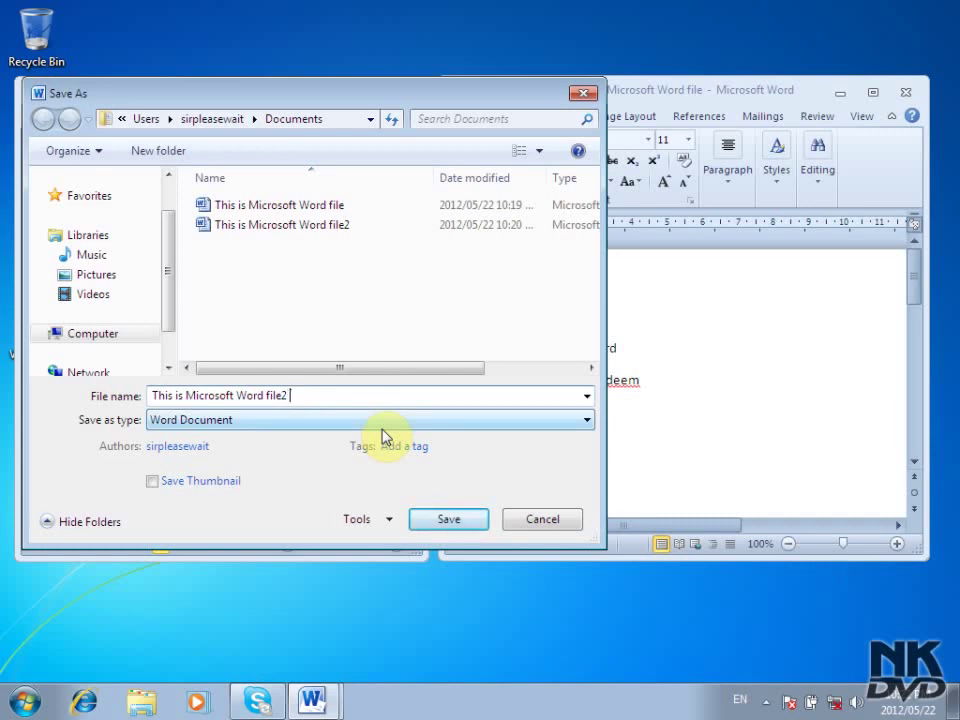
{"action": "key", "text": "BackSpace"}
{"action": "type", "text": "3"}
{"action": "left_click", "coordinate": [445, 519]}
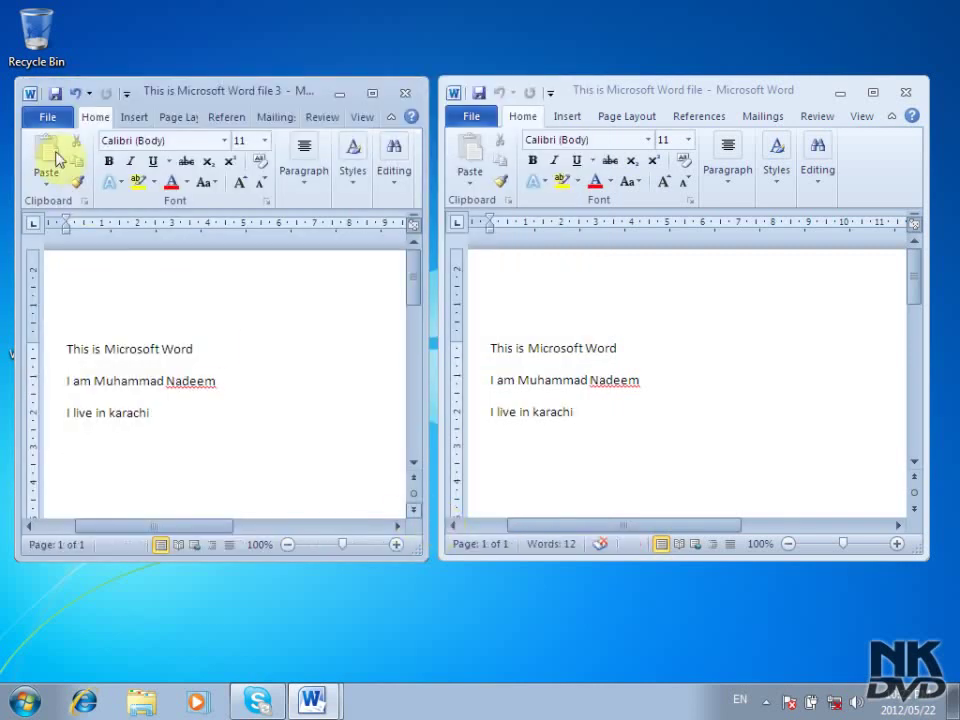
Step: Reopen 'This is Microsoft Word file2' and drag its window to the centre of the screen
{"action": "left_click", "coordinate": [47, 116]}
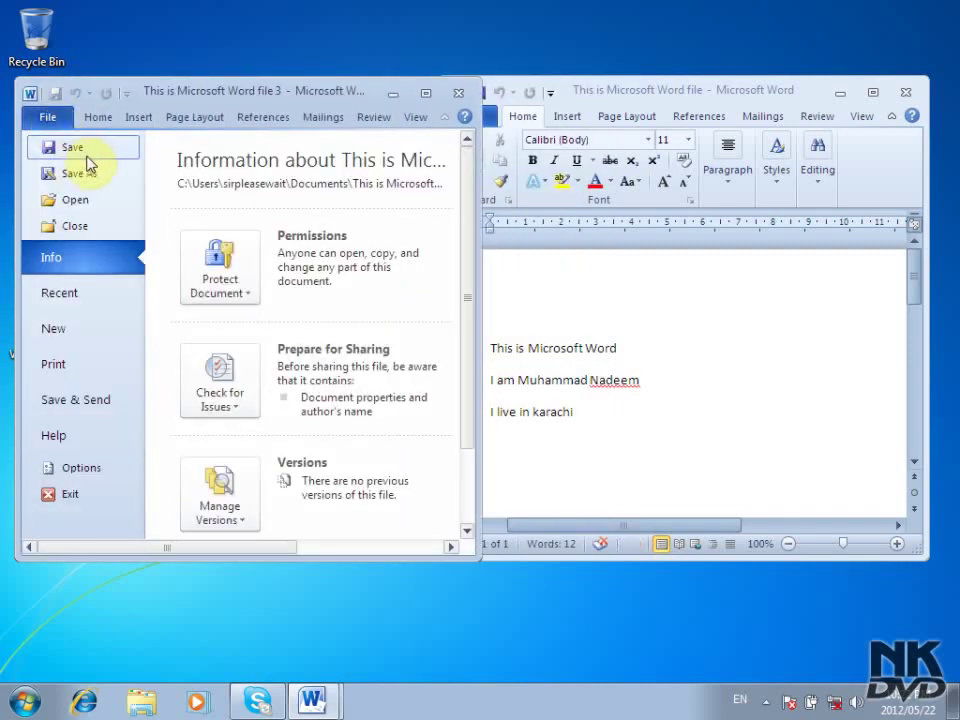
{"action": "left_click", "coordinate": [92, 201]}
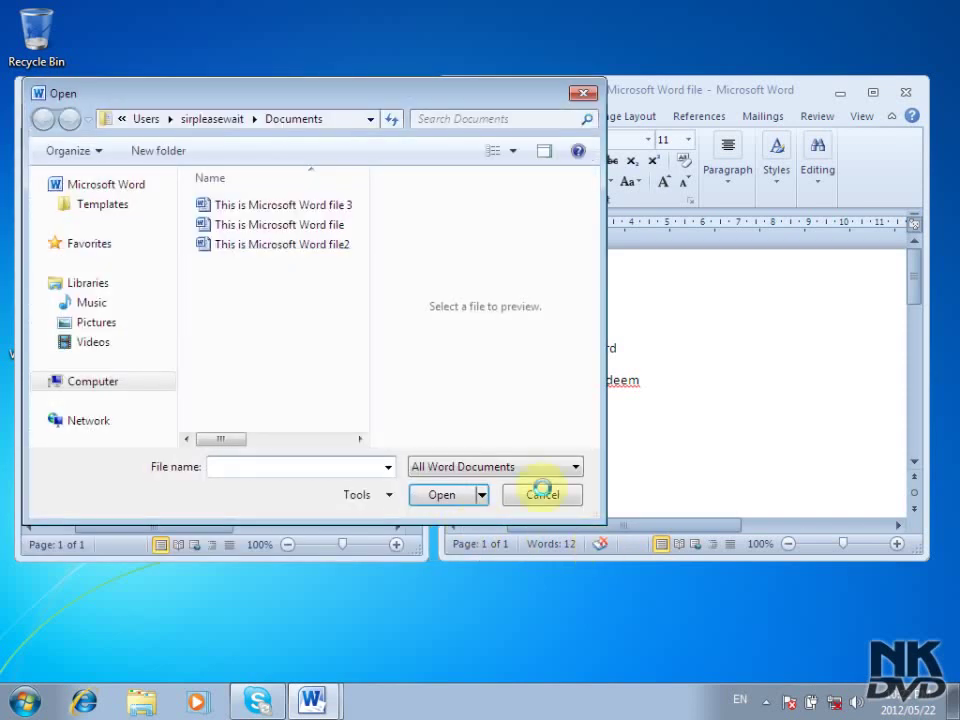
{"action": "left_click", "coordinate": [320, 204]}
{"action": "left_click", "coordinate": [446, 495]}
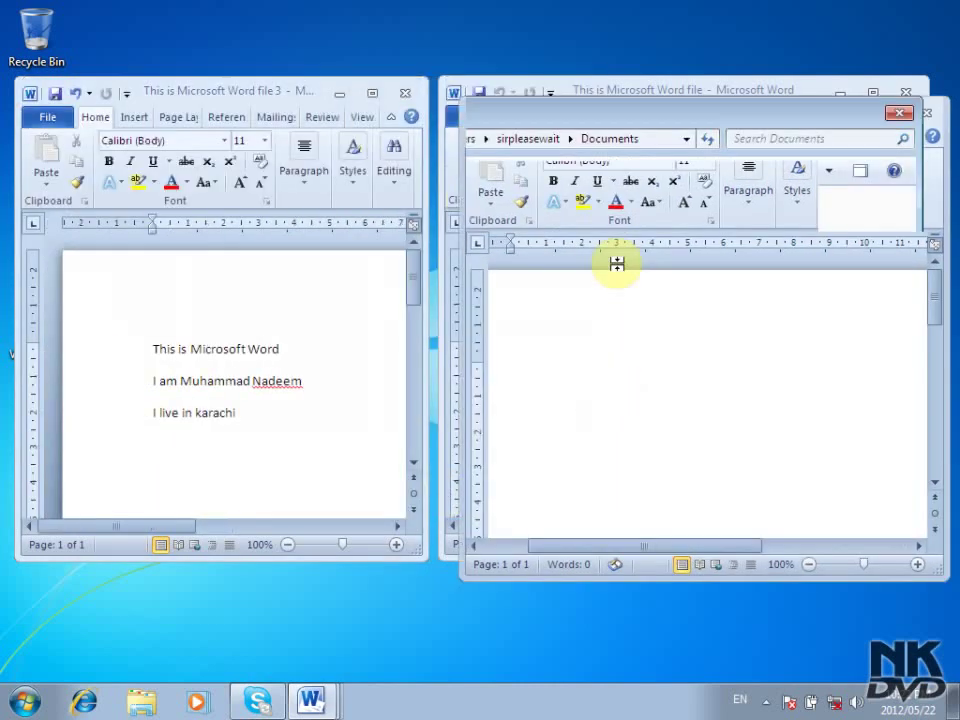
{"action": "left_click_drag", "start_coordinate": [676, 118], "coordinate": [420, 258]}
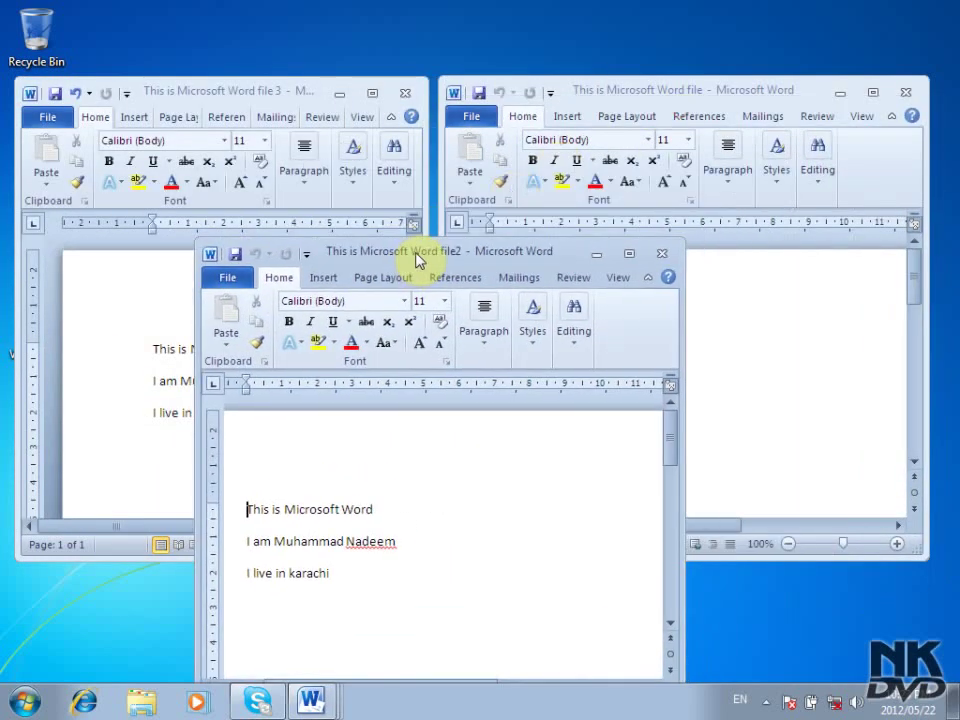
{"action": "left_click", "coordinate": [420, 258]}
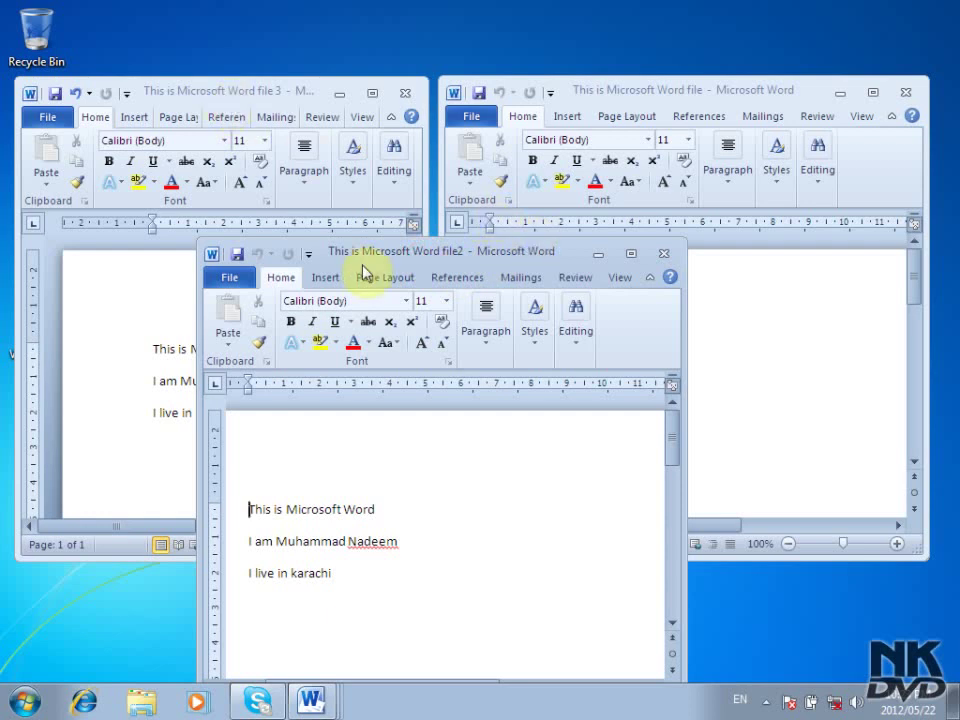
{"action": "left_click", "coordinate": [693, 92]}
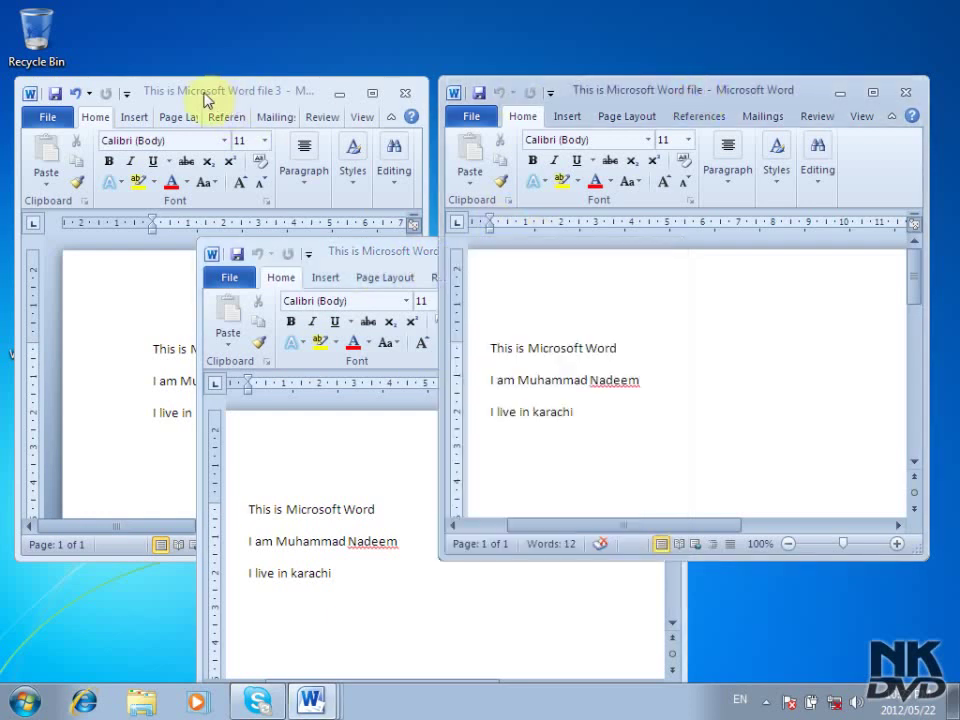
{"action": "left_click", "coordinate": [388, 265]}
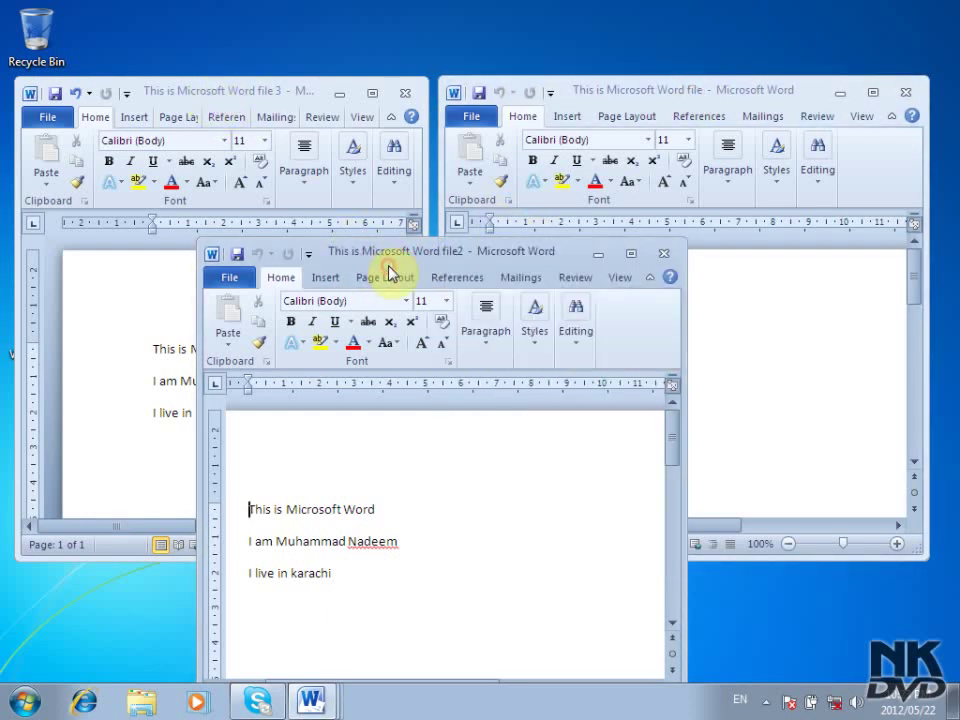
{"action": "left_click", "coordinate": [250, 90]}
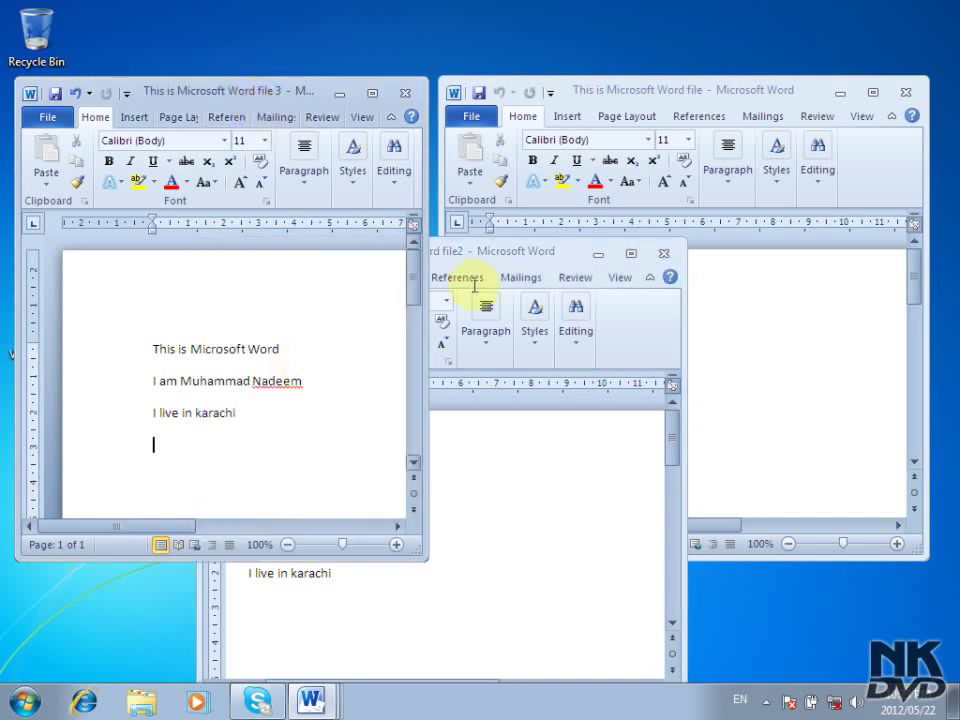
{"action": "left_click", "coordinate": [508, 257]}
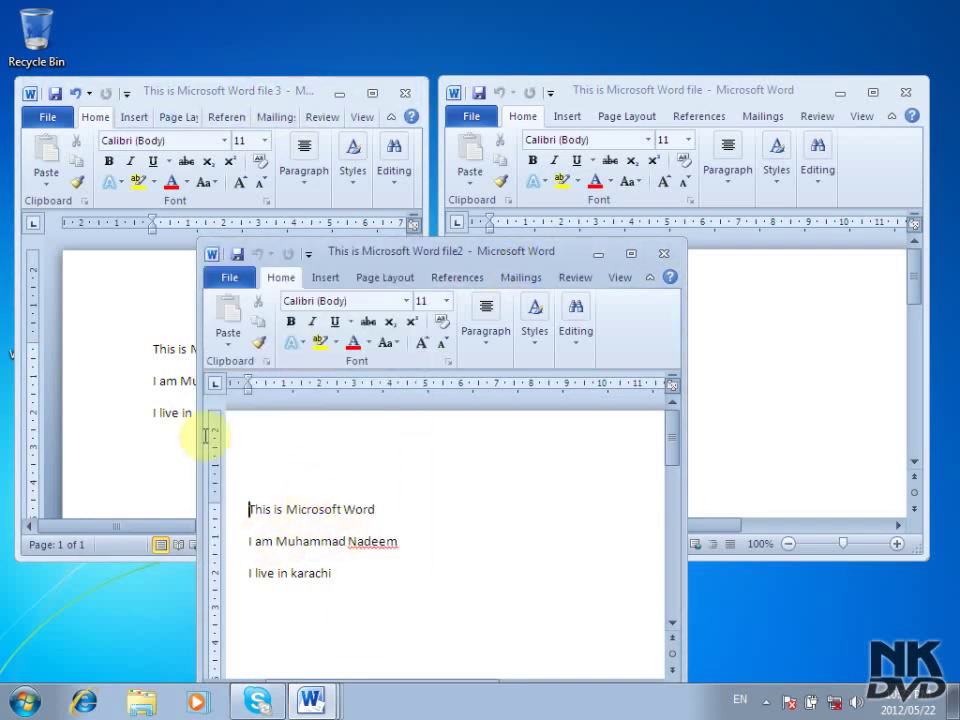
{"action": "left_click", "coordinate": [161, 392]}
{"action": "left_click", "coordinate": [750, 341]}
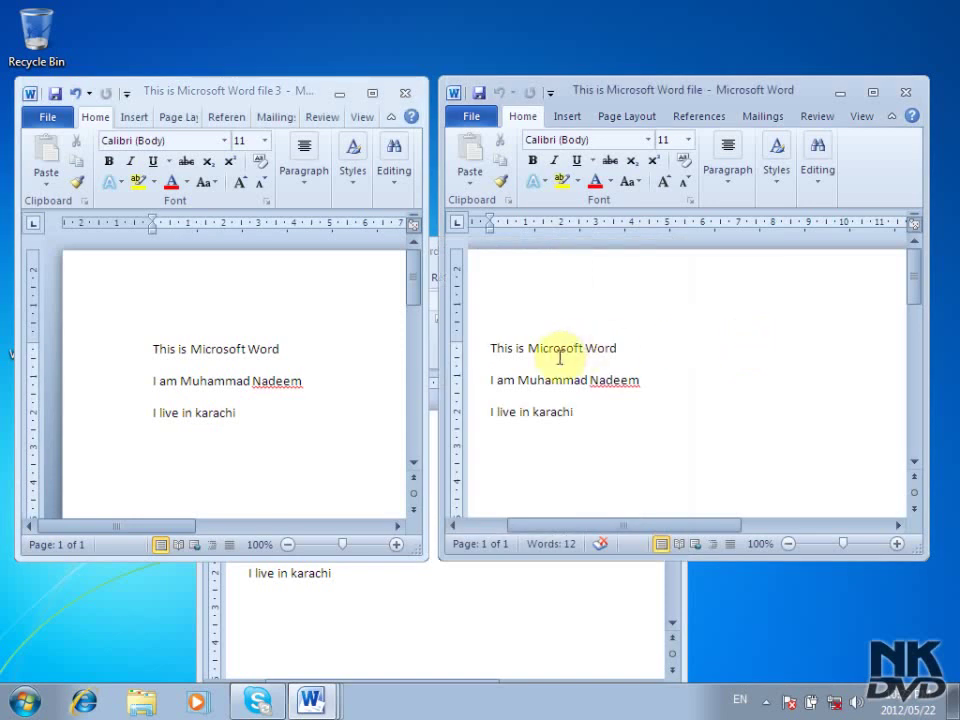
{"action": "left_click", "coordinate": [467, 601]}
{"action": "left_click", "coordinate": [157, 383]}
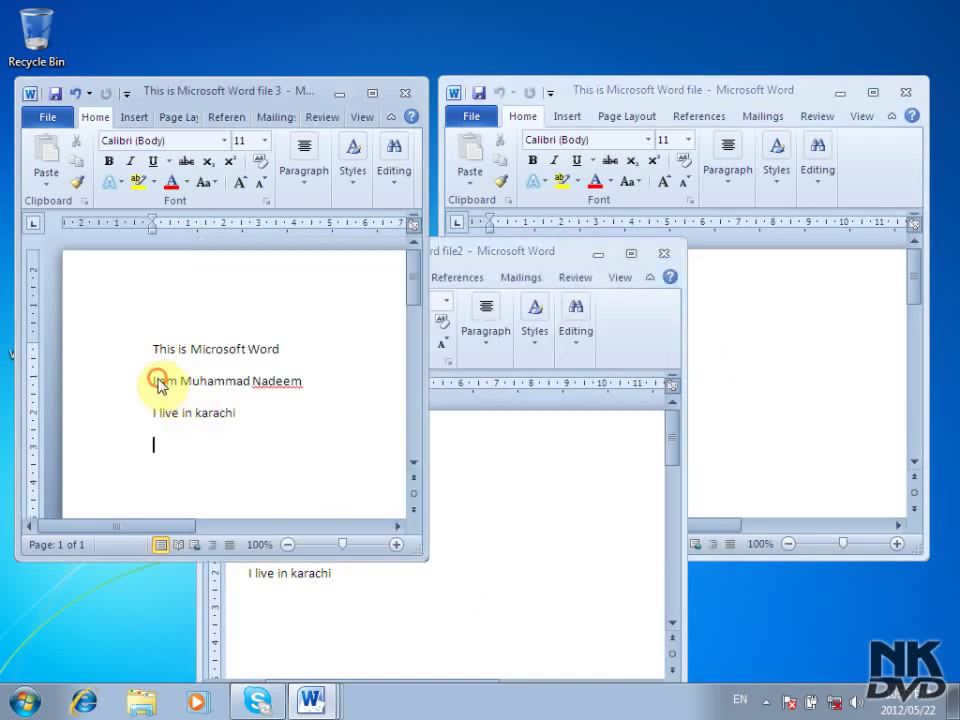
{"action": "left_click", "coordinate": [746, 332]}
{"action": "left_click", "coordinate": [513, 592]}
{"action": "left_click", "coordinate": [513, 591]}
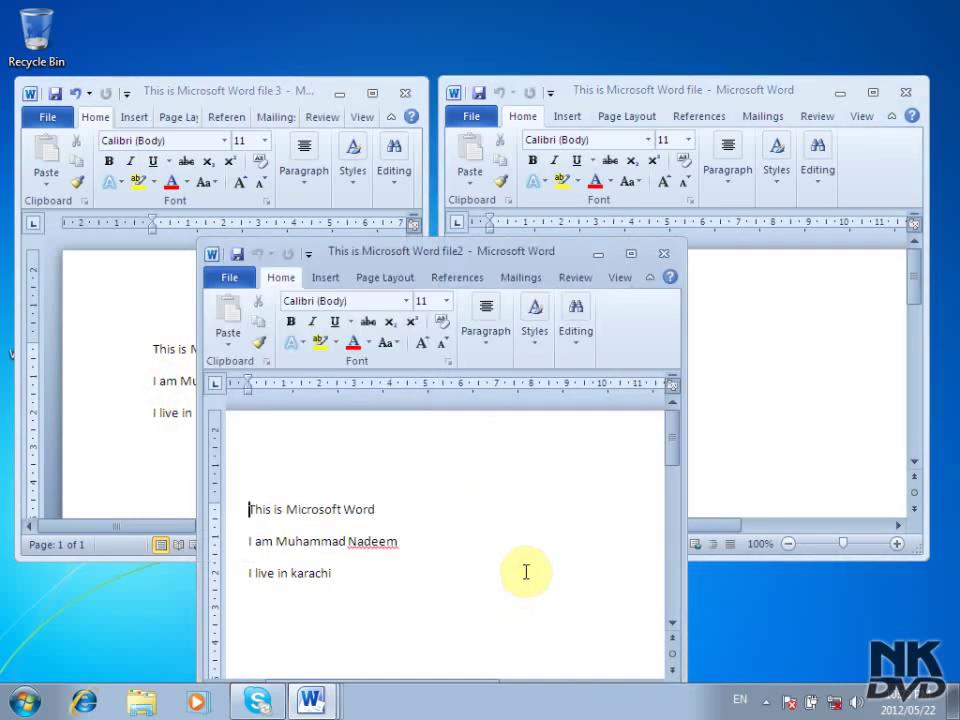